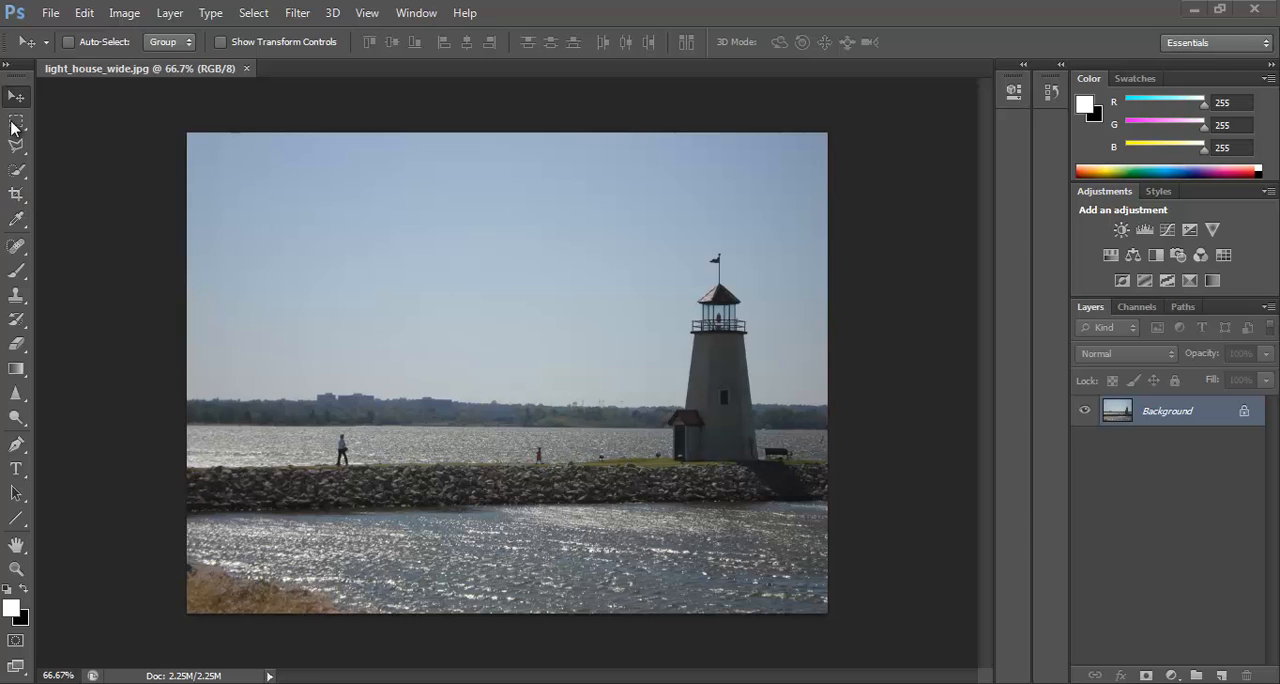
Shrink a crop frame from its lower-left and upper-right corners and reposition the photo to include the whole lighthouse.
left_click(17, 196)
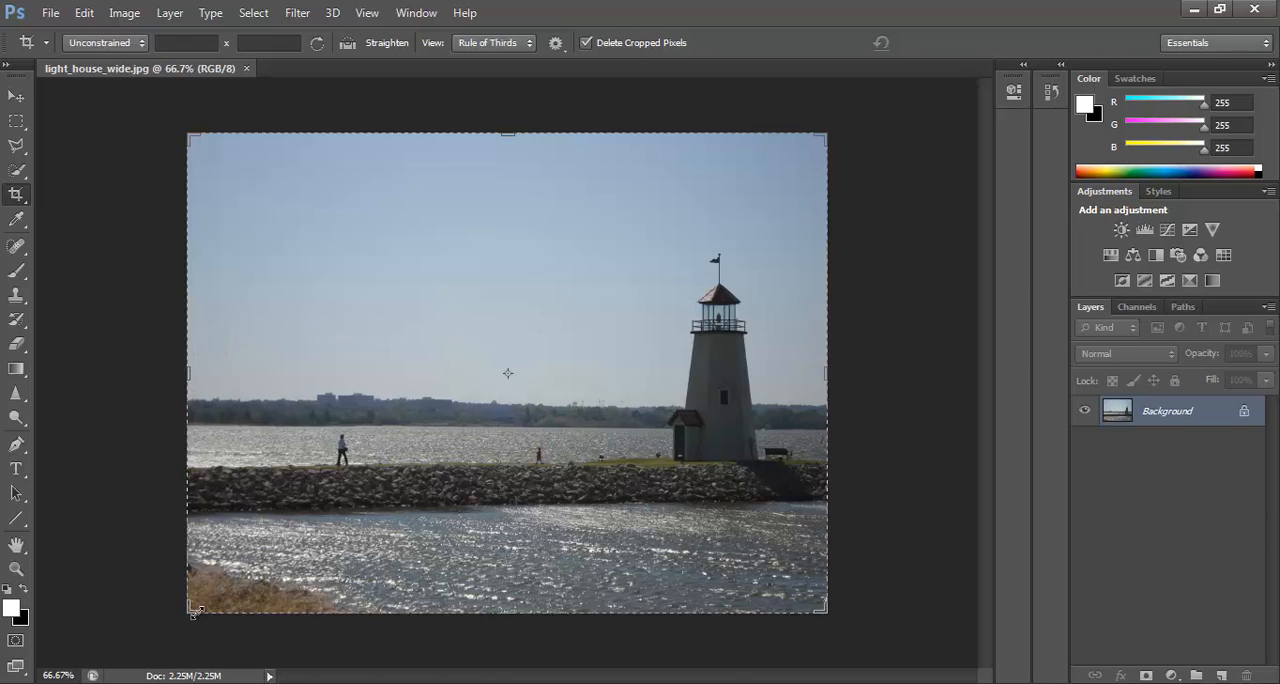
left_click_drag(186, 614, 238, 574)
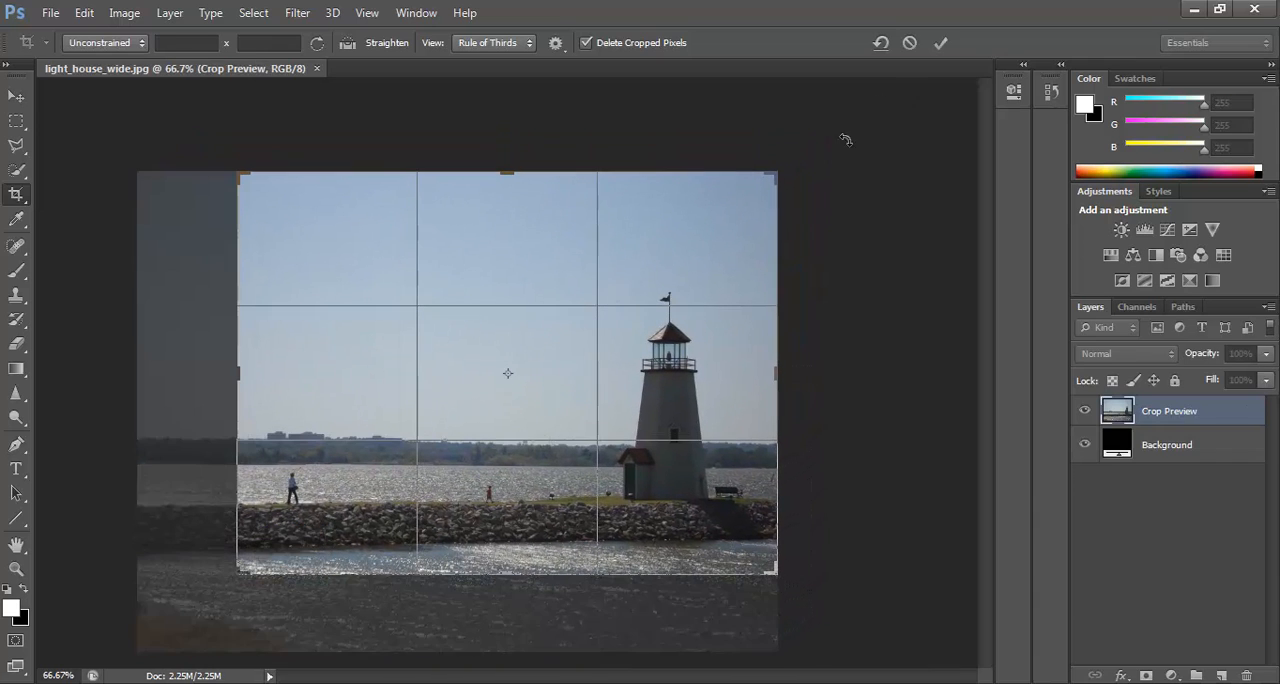
left_click_drag(777, 175, 743, 204)
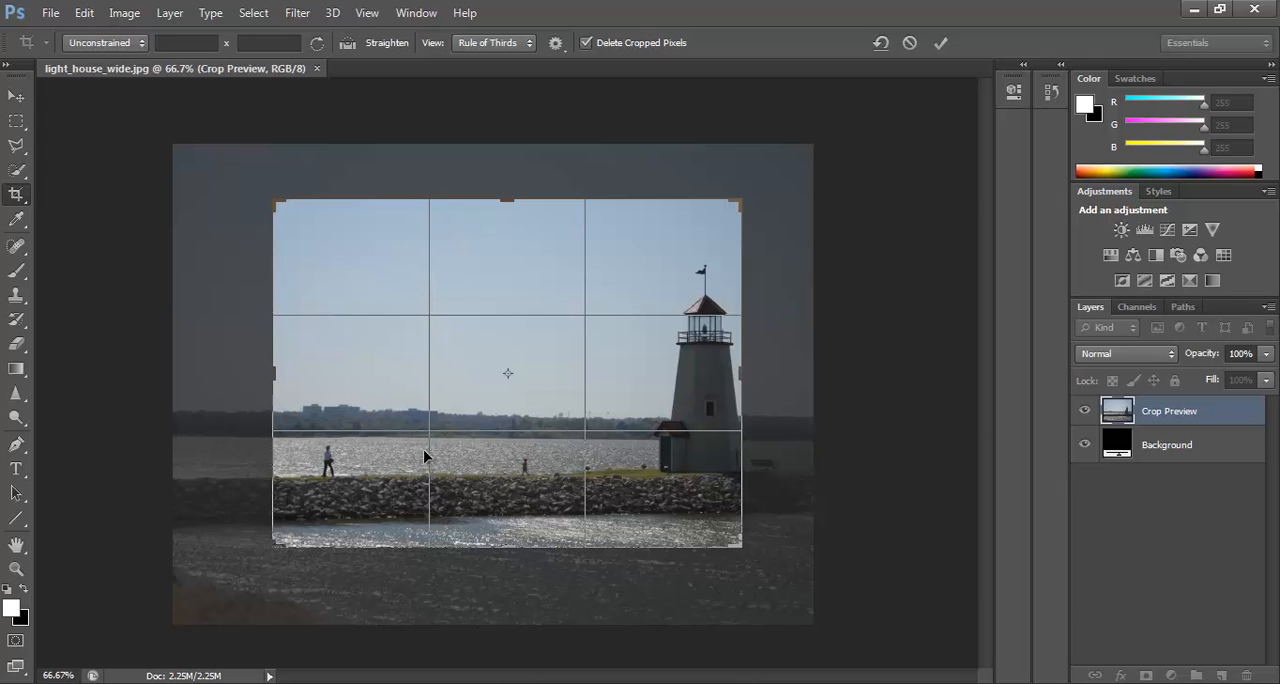
left_click_drag(551, 403, 494, 353)
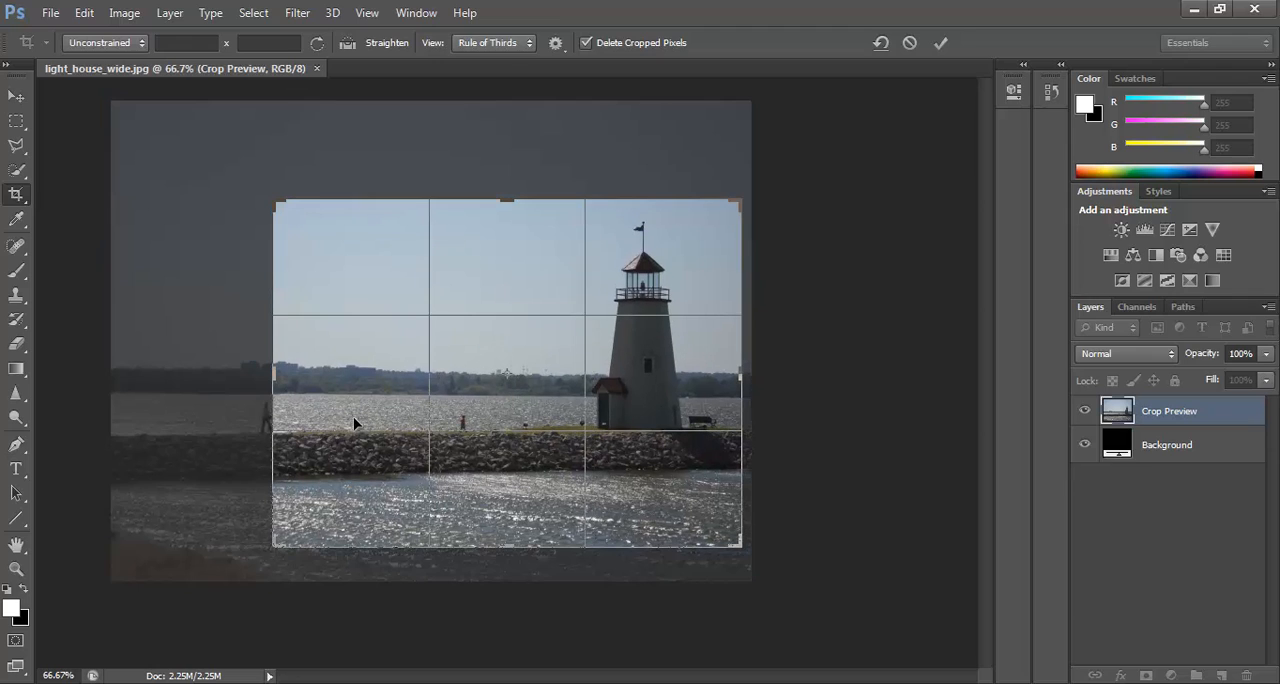
Try the Grid crop overlay and return to the Rule of Thirds overlay.
left_click(484, 44)
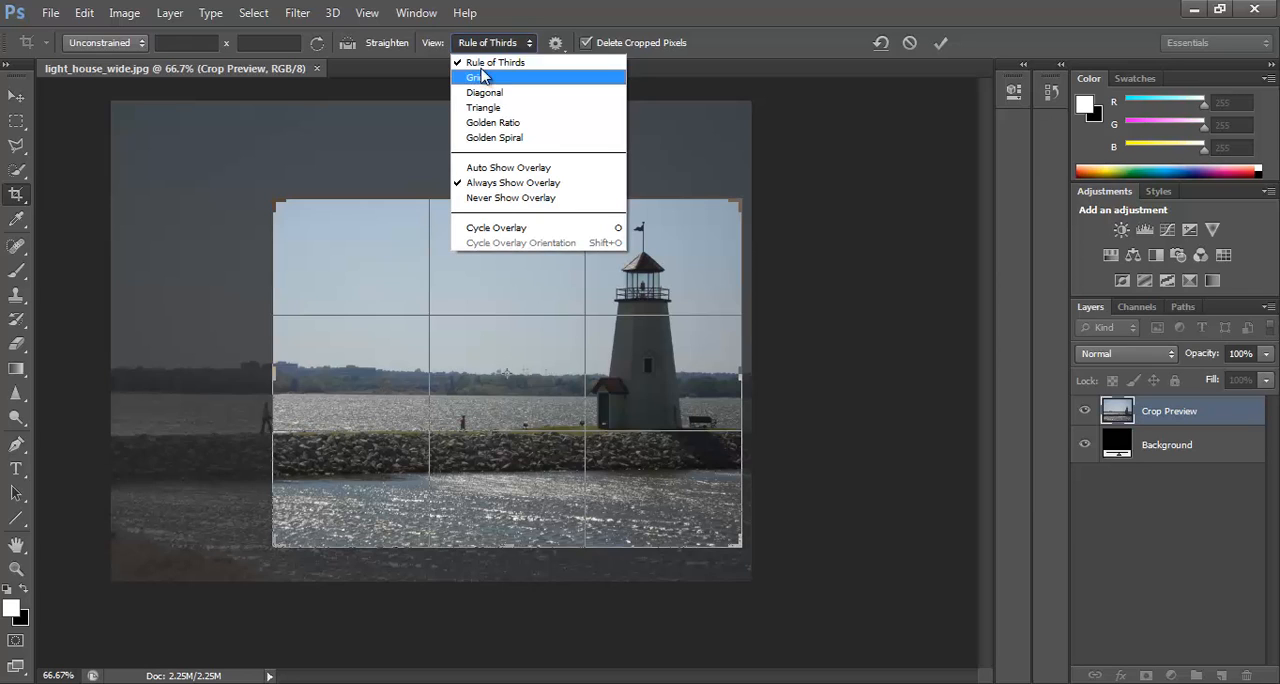
left_click(483, 78)
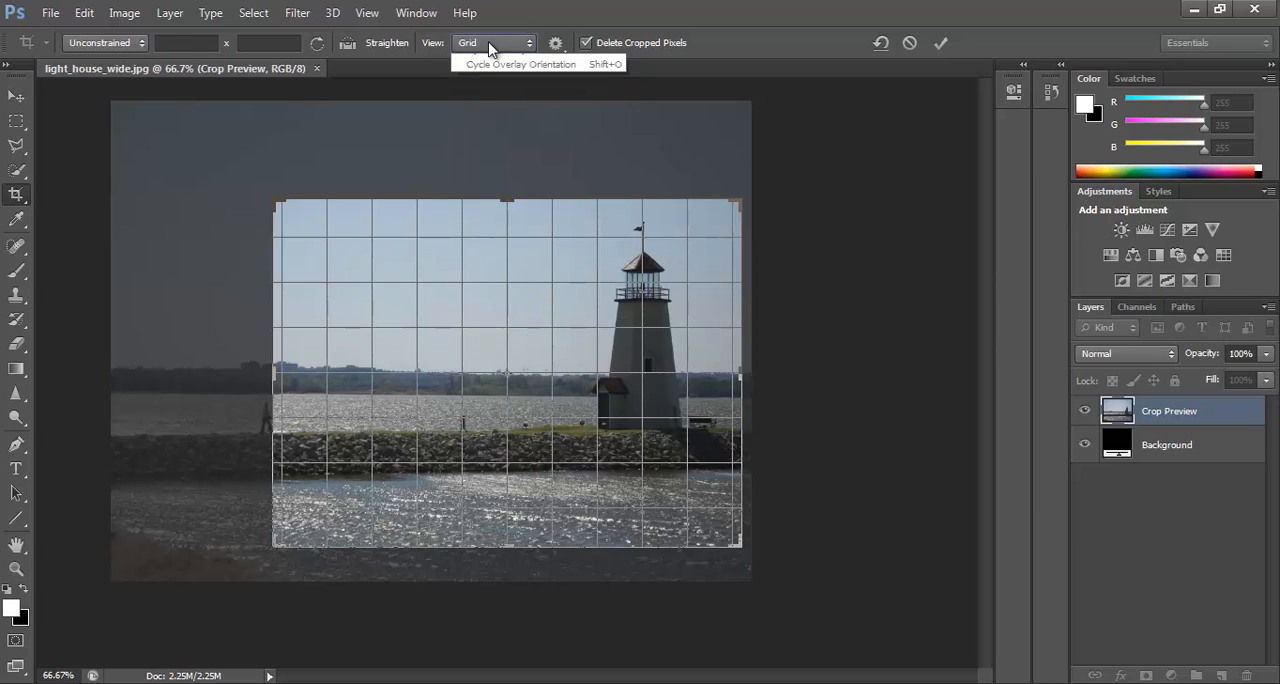
left_click(489, 48)
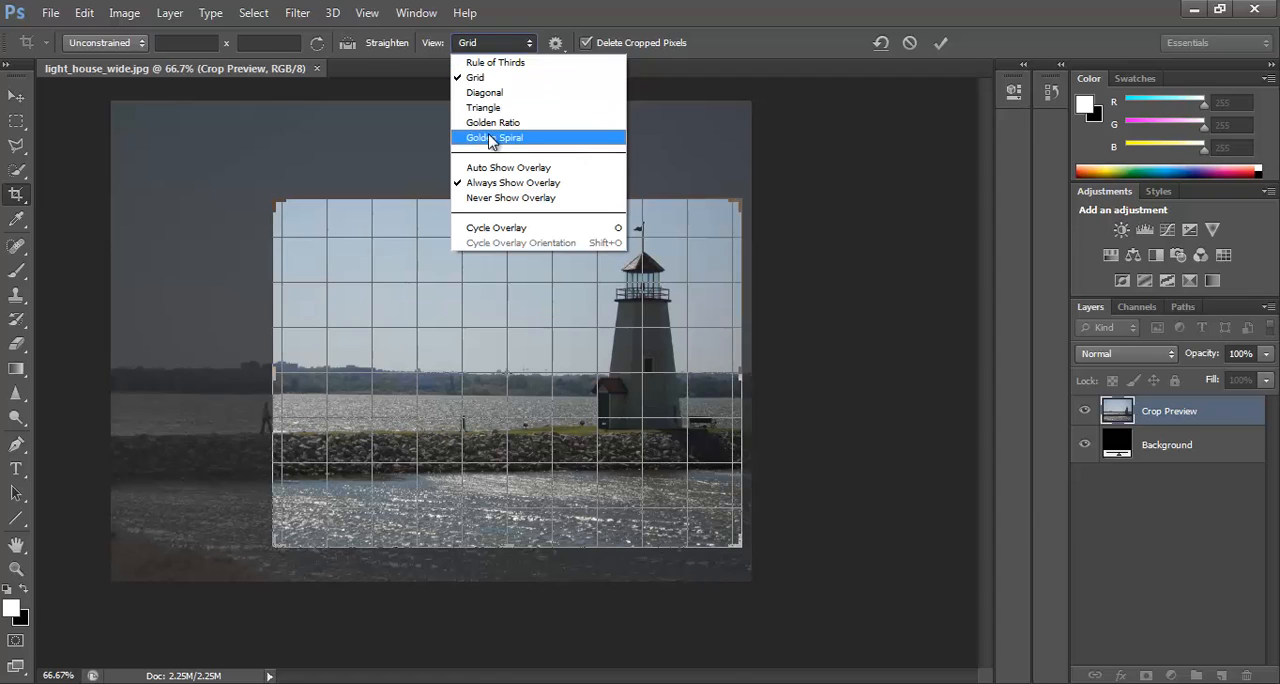
left_click(490, 42)
left_click(490, 41)
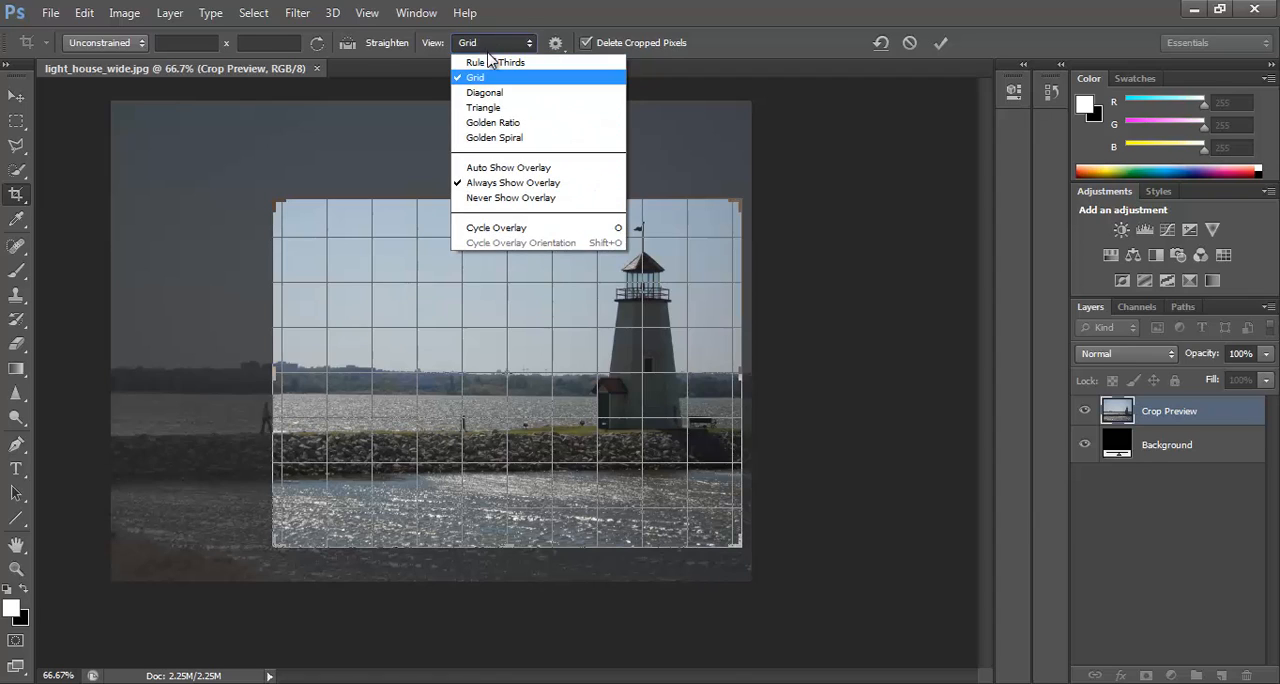
left_click(492, 63)
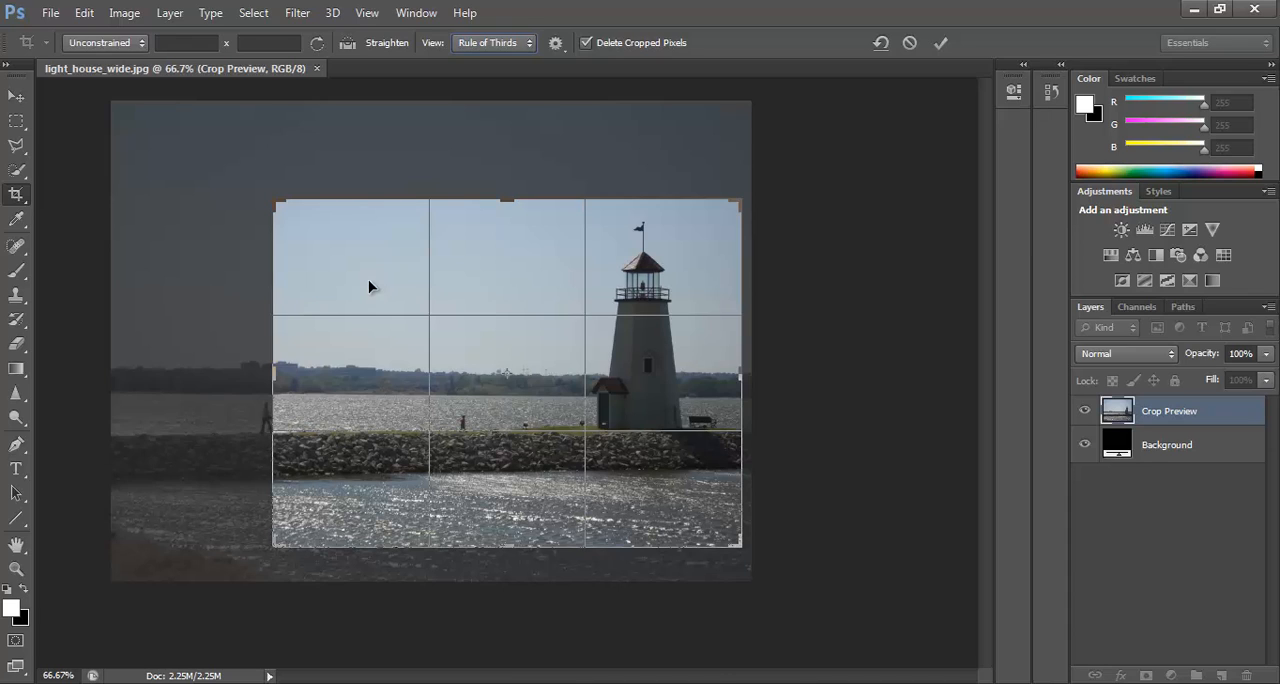
Apply the crop framed around the lighthouse and undo it.
key("Return")
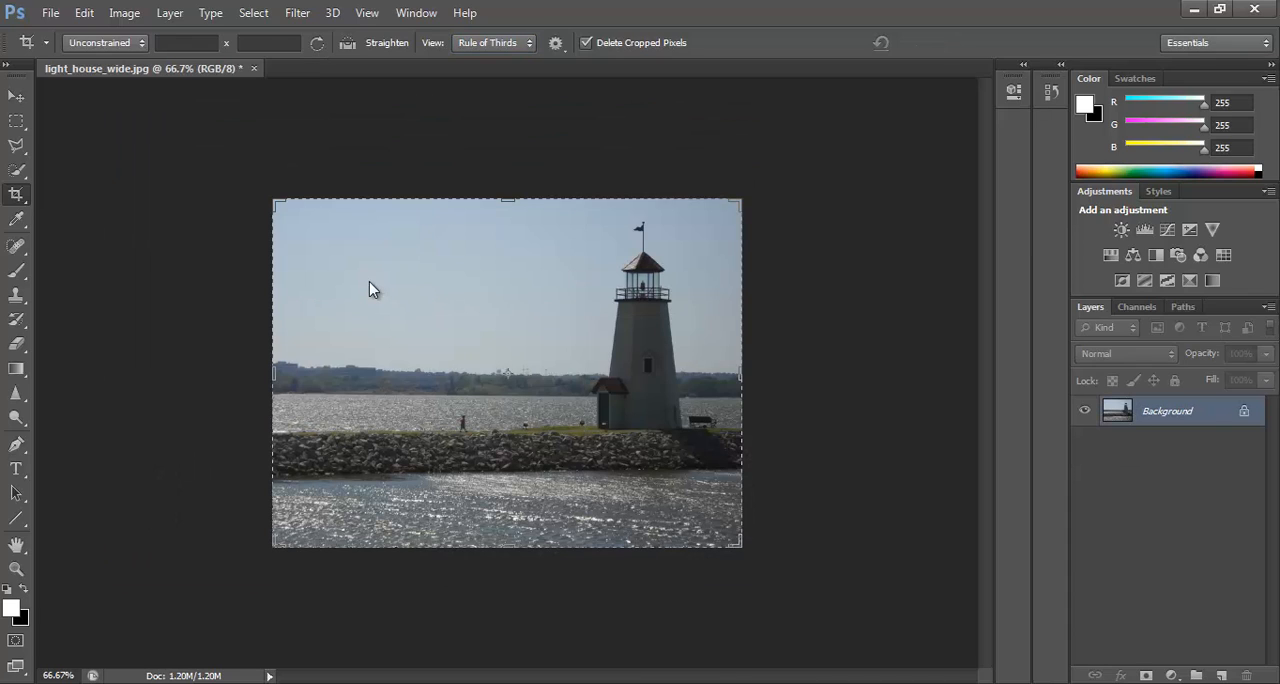
key("ctrl+z")
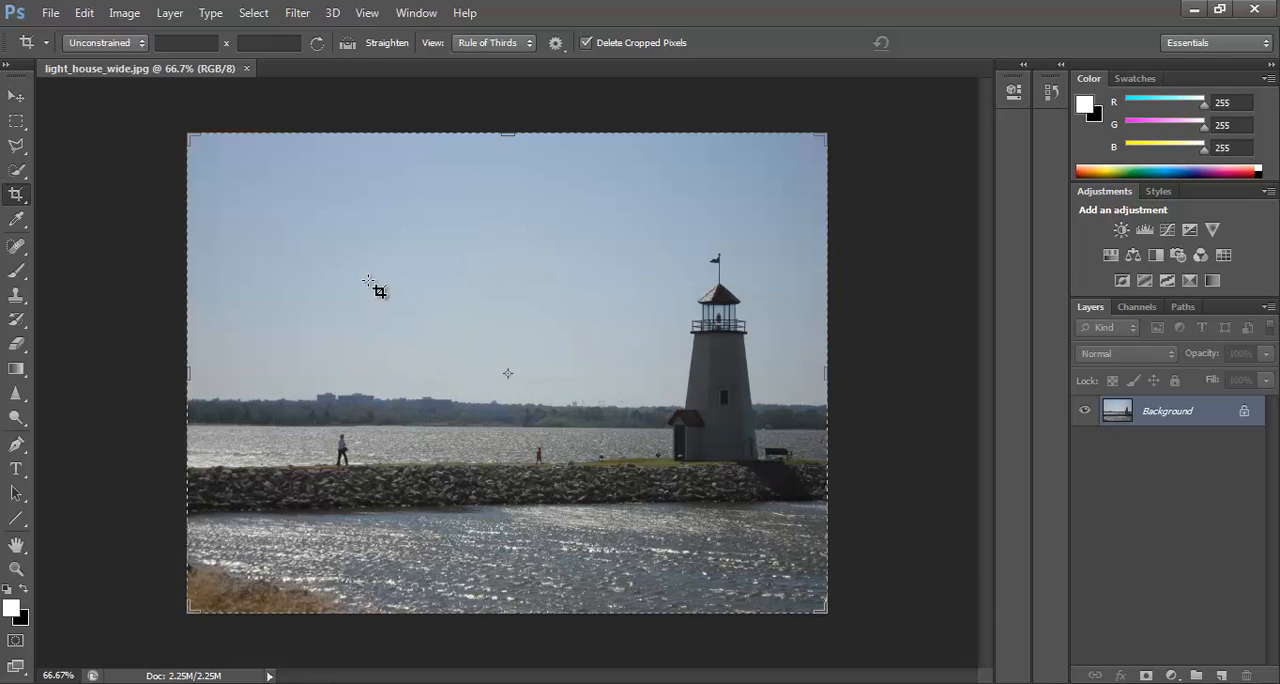
Crop the photo inward from its upper-left corner, apply the crop, and undo it.
left_click(357, 265)
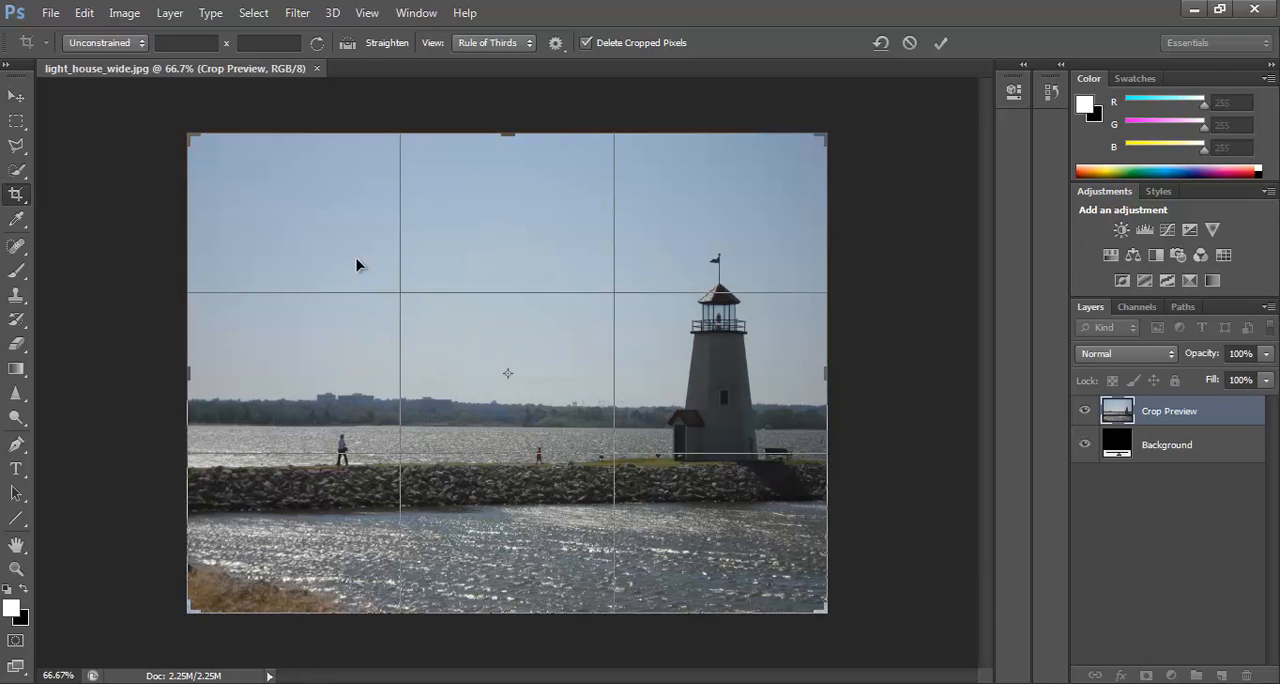
left_click_drag(190, 136, 277, 177)
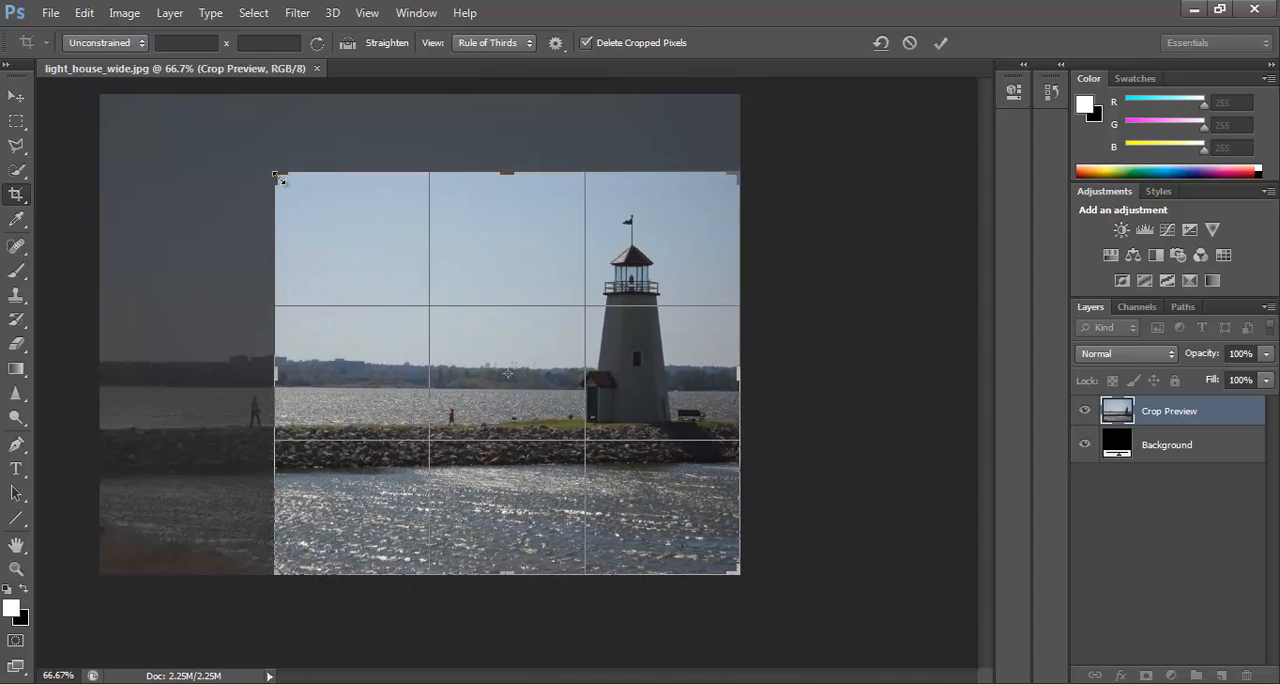
key("Return")
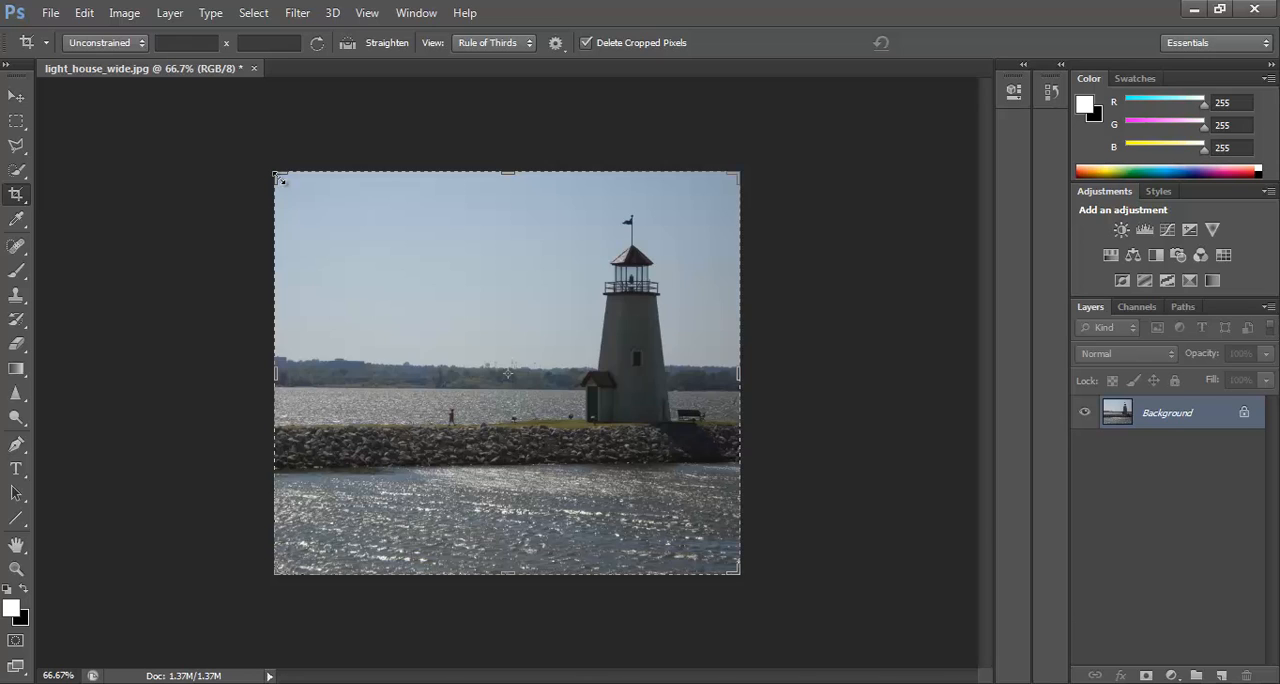
key("ctrl+z")
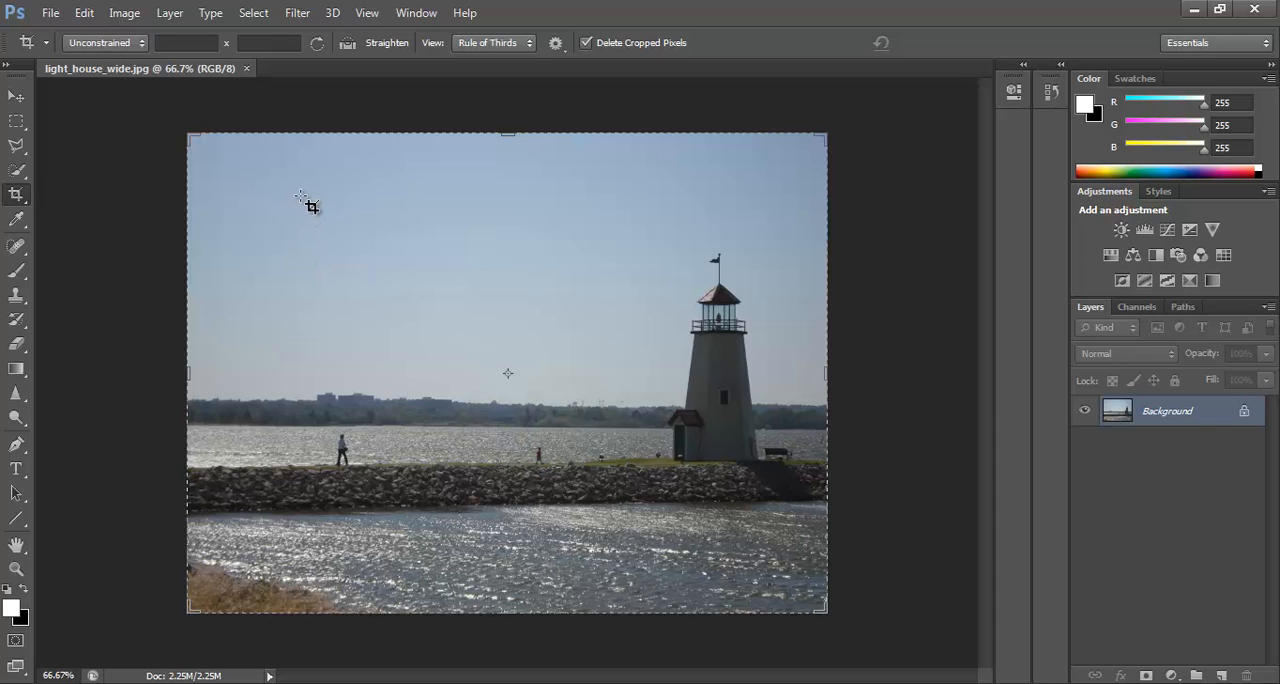
Draw a new crop frame over the walkers and lighthouse, apply it, and undo the crop.
left_click_drag(301, 207, 771, 540)
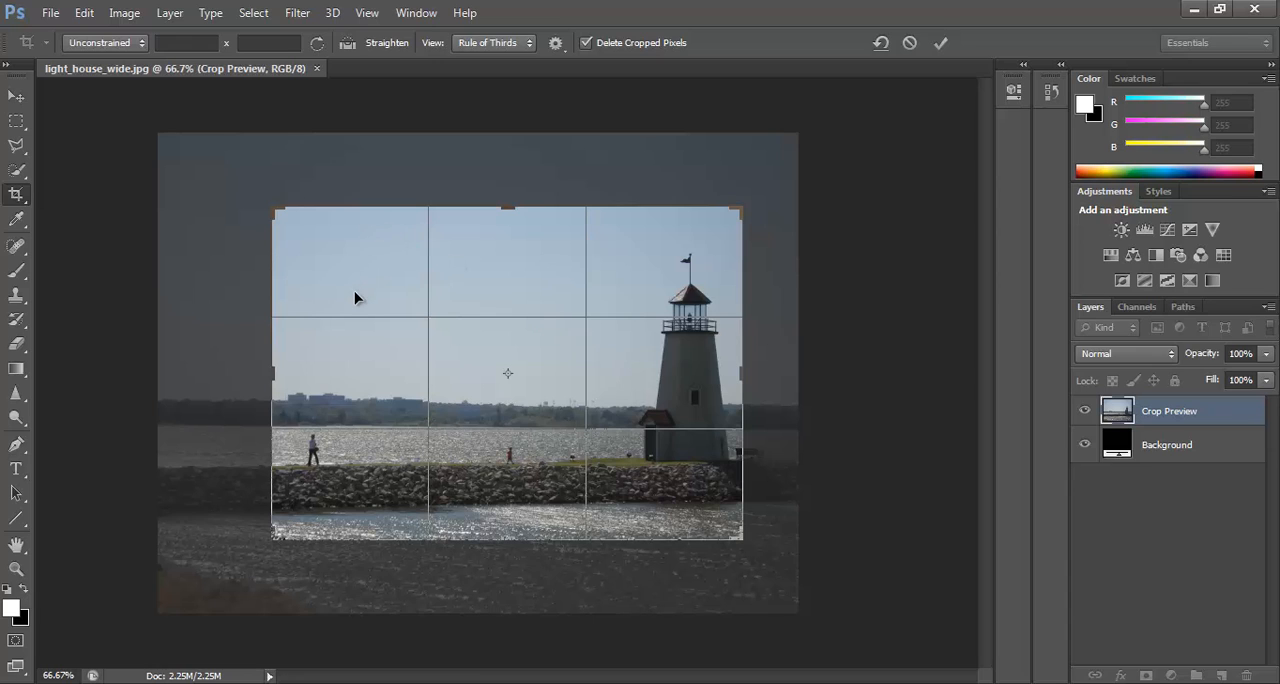
key("Return")
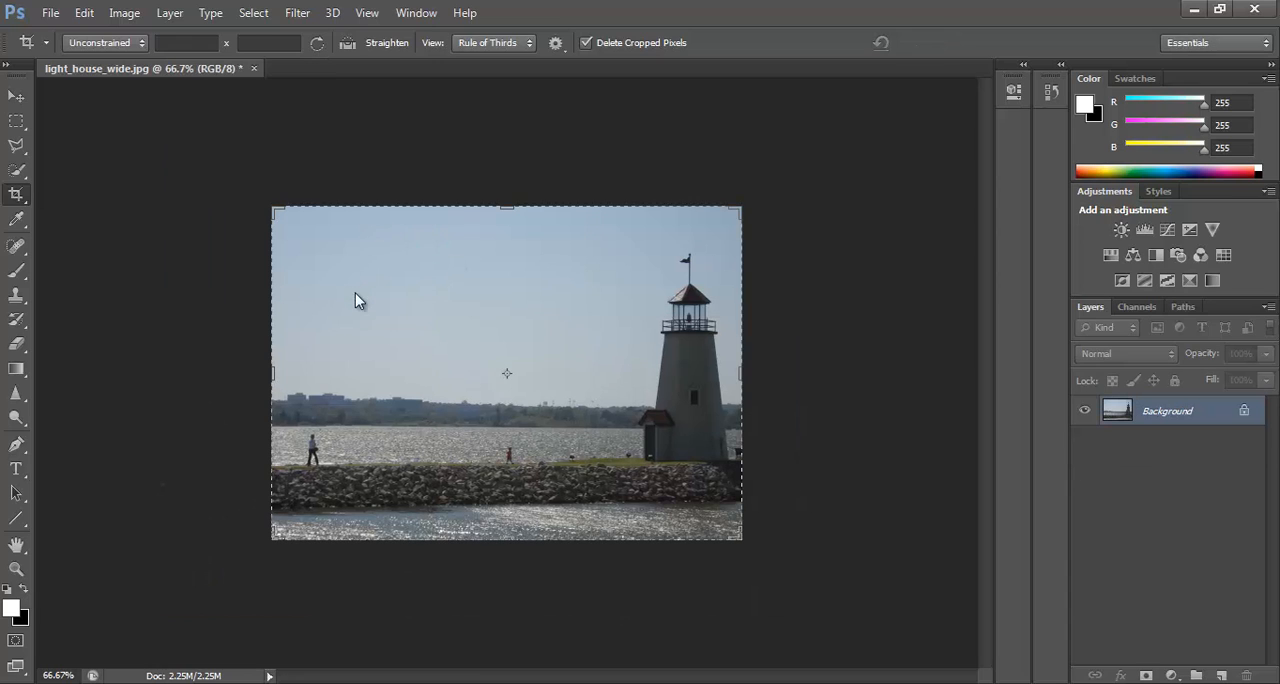
key("ctrl+z")
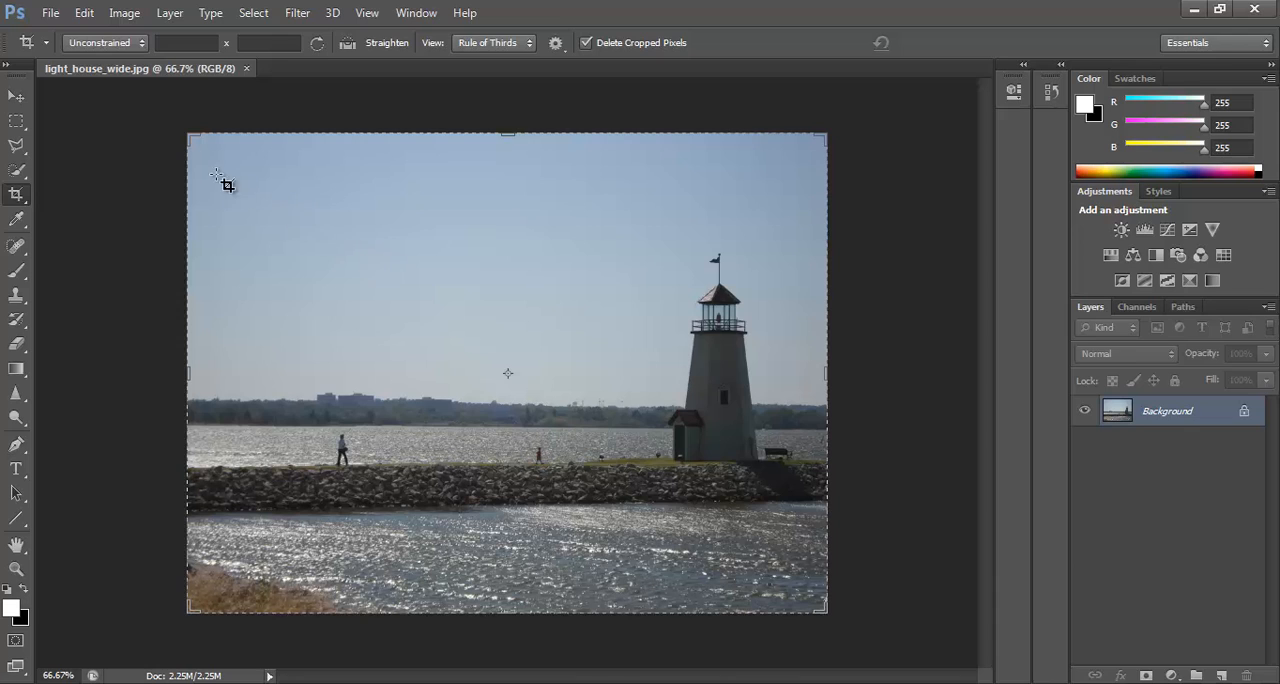
Try a wide crop over the breakwater and lighthouse, lowering its upper edge and extending its left edge outward.
left_click_drag(253, 185, 810, 529)
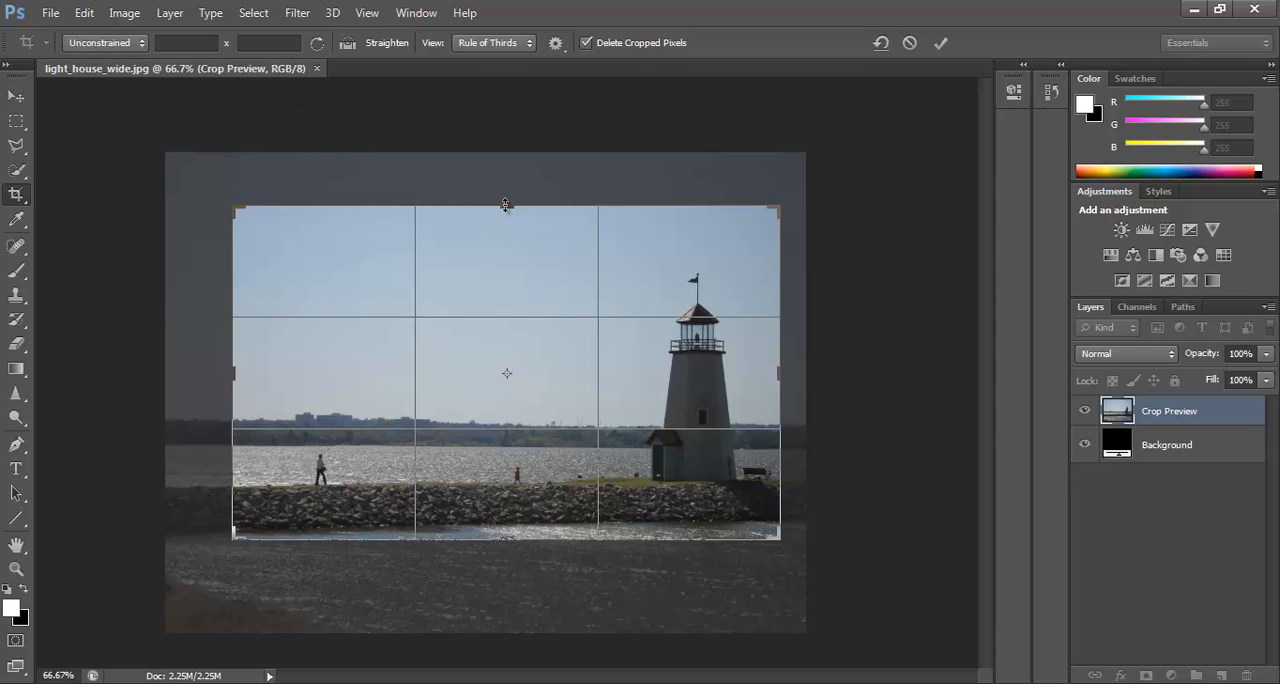
left_click_drag(507, 207, 506, 229)
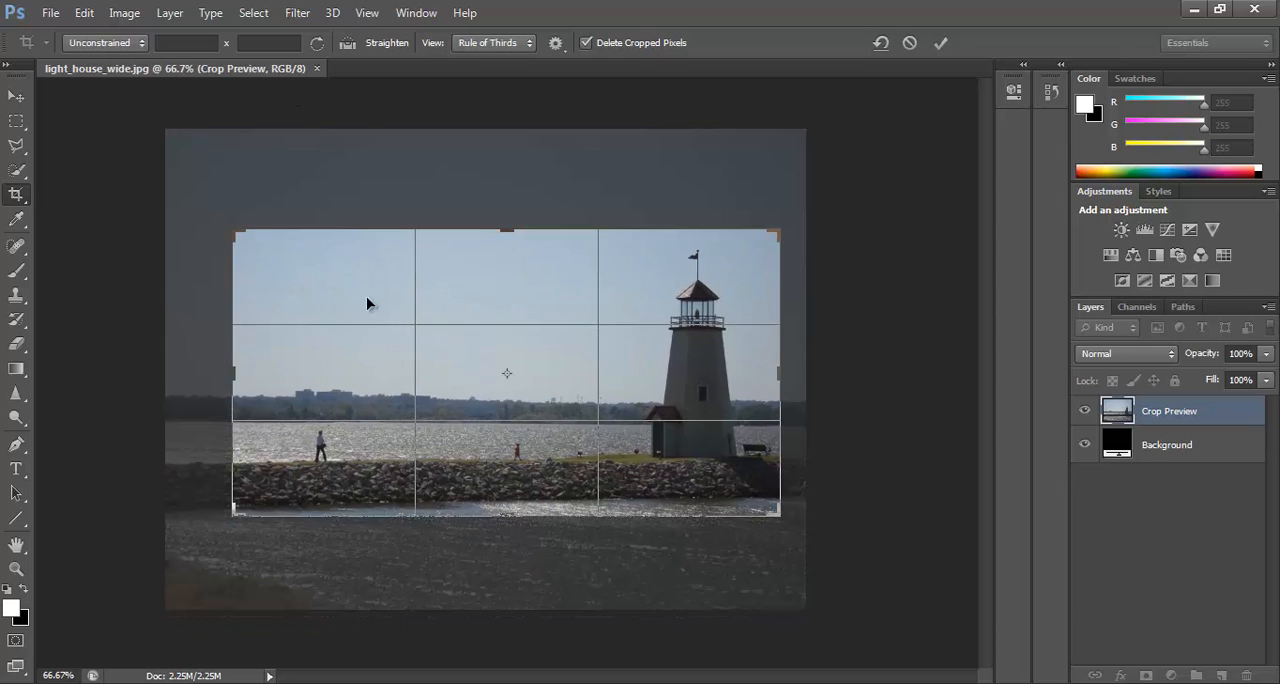
left_click_drag(233, 371, 221, 371)
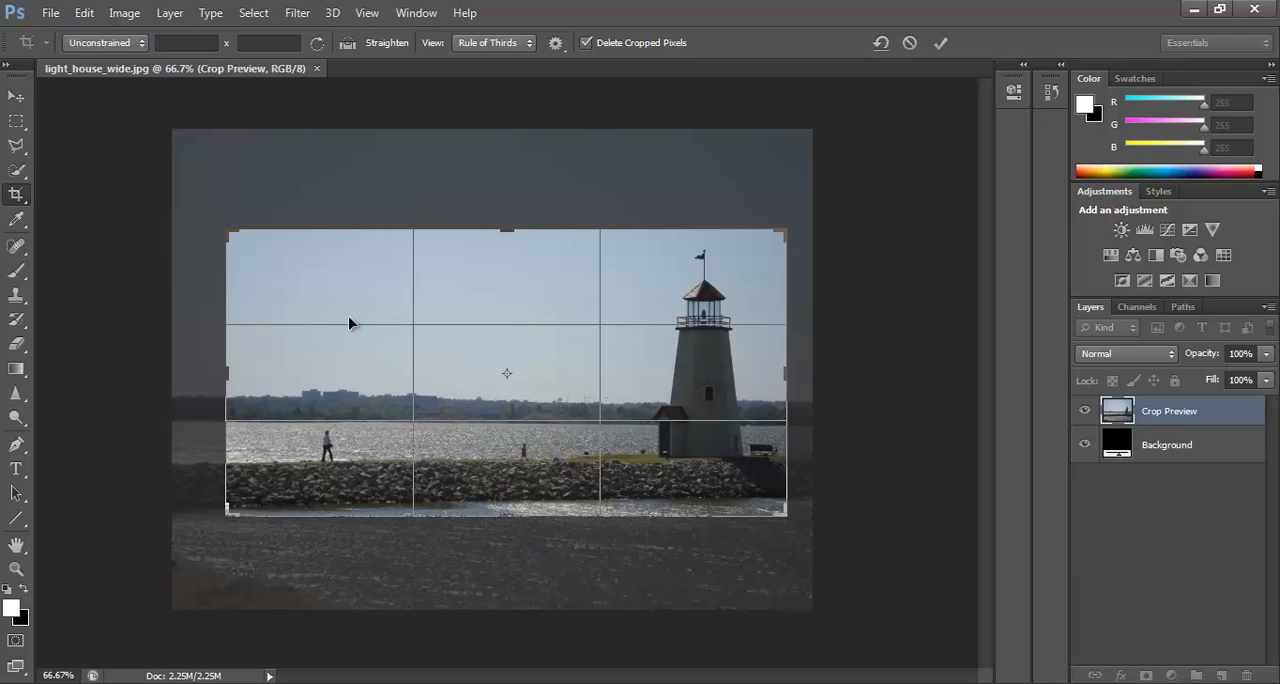
key("Return")
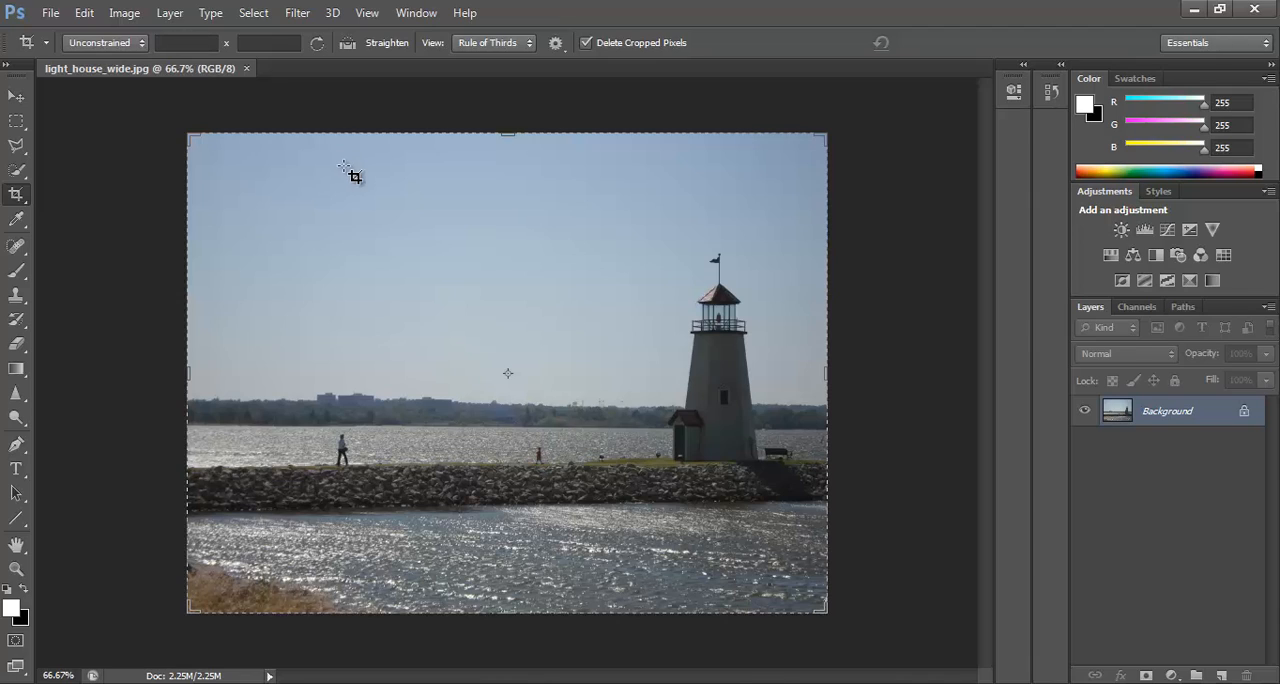
Set custom crop proportions of 5 in wide by 7 in high.
left_click(185, 42)
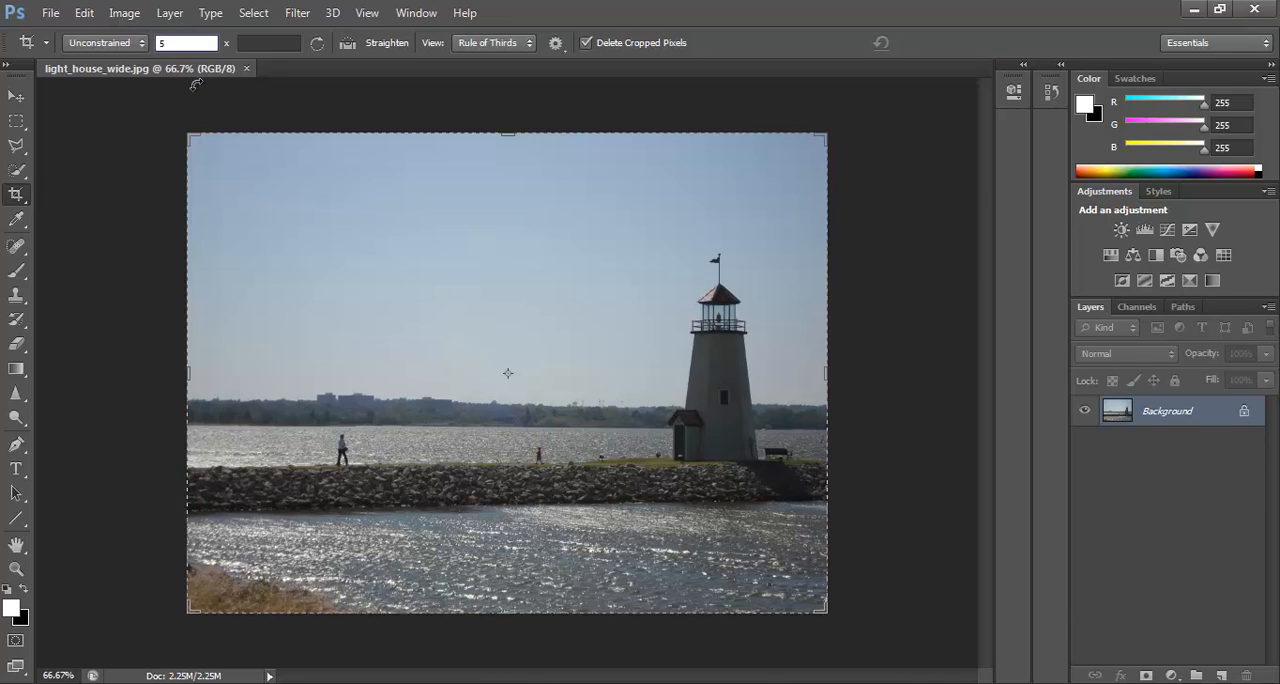
type("5")
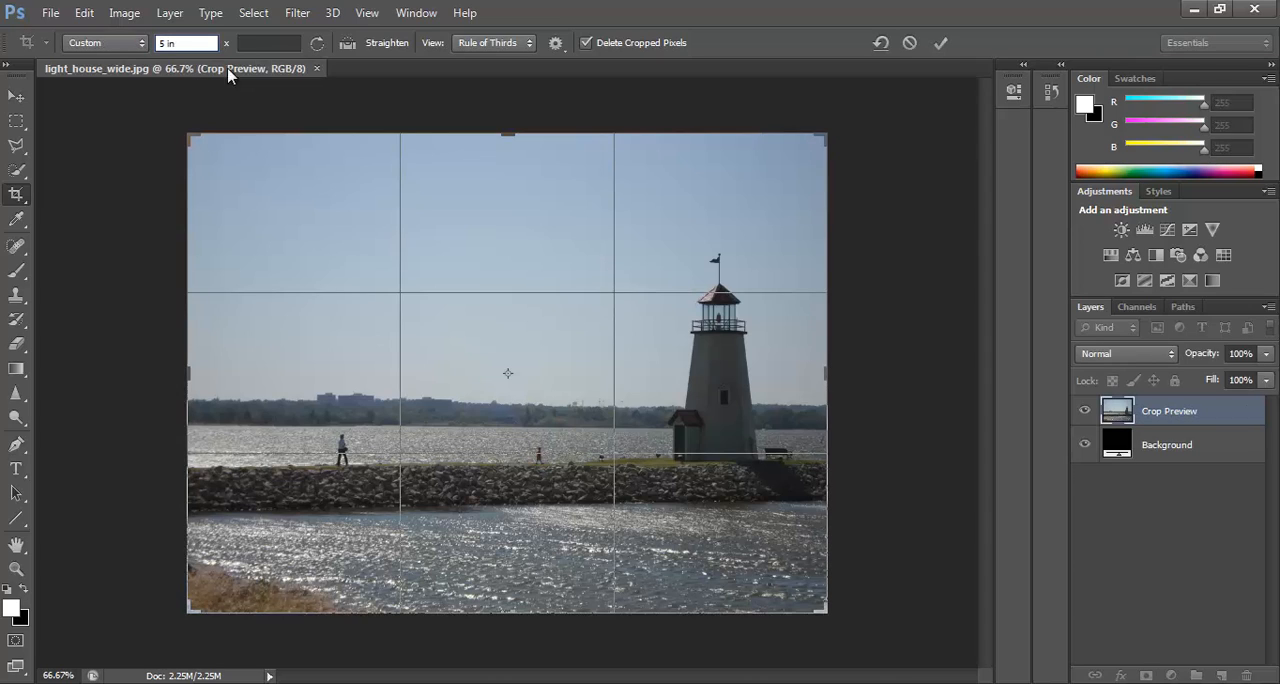
left_click(260, 42)
type("7")
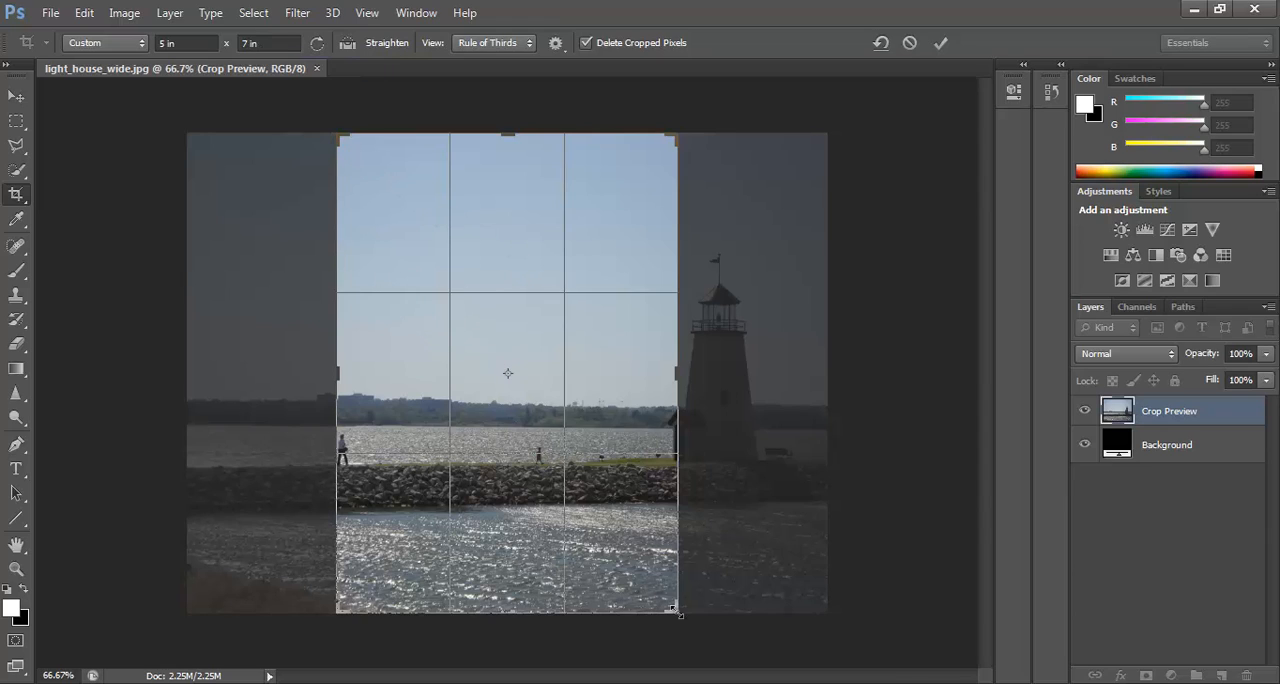
Shrink the portrait crop frame from its lower-right corner and swap its proportions to 7 in by 5 in.
left_click_drag(677, 610, 651, 577)
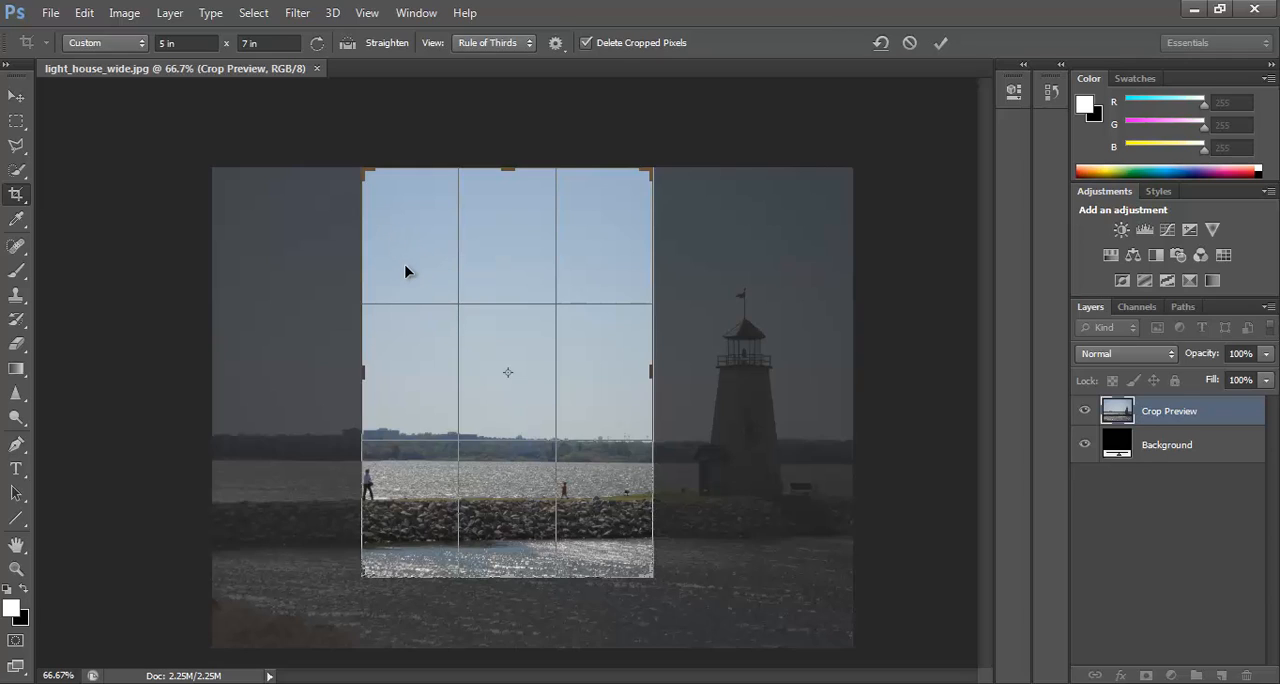
left_click(317, 43)
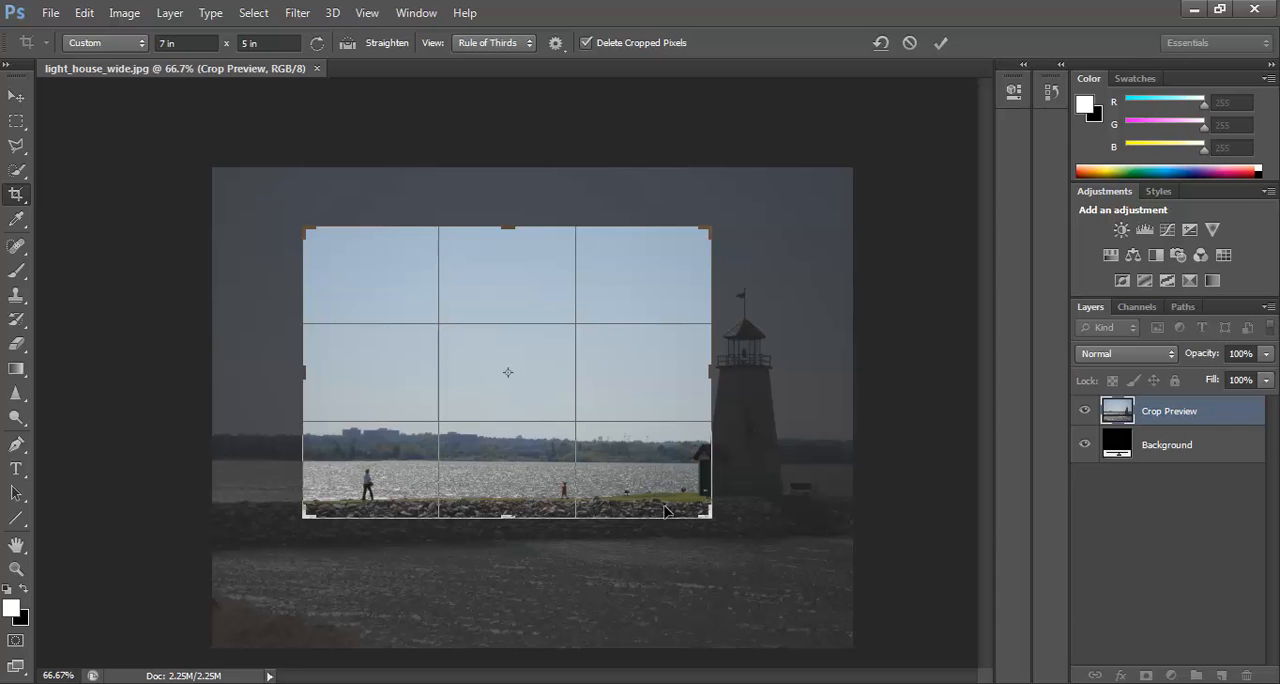
Enlarge the 7 by 5 in crop frame, reposition the photo to include the lighthouse, apply the crop, and undo it.
left_click_drag(704, 512, 757, 494)
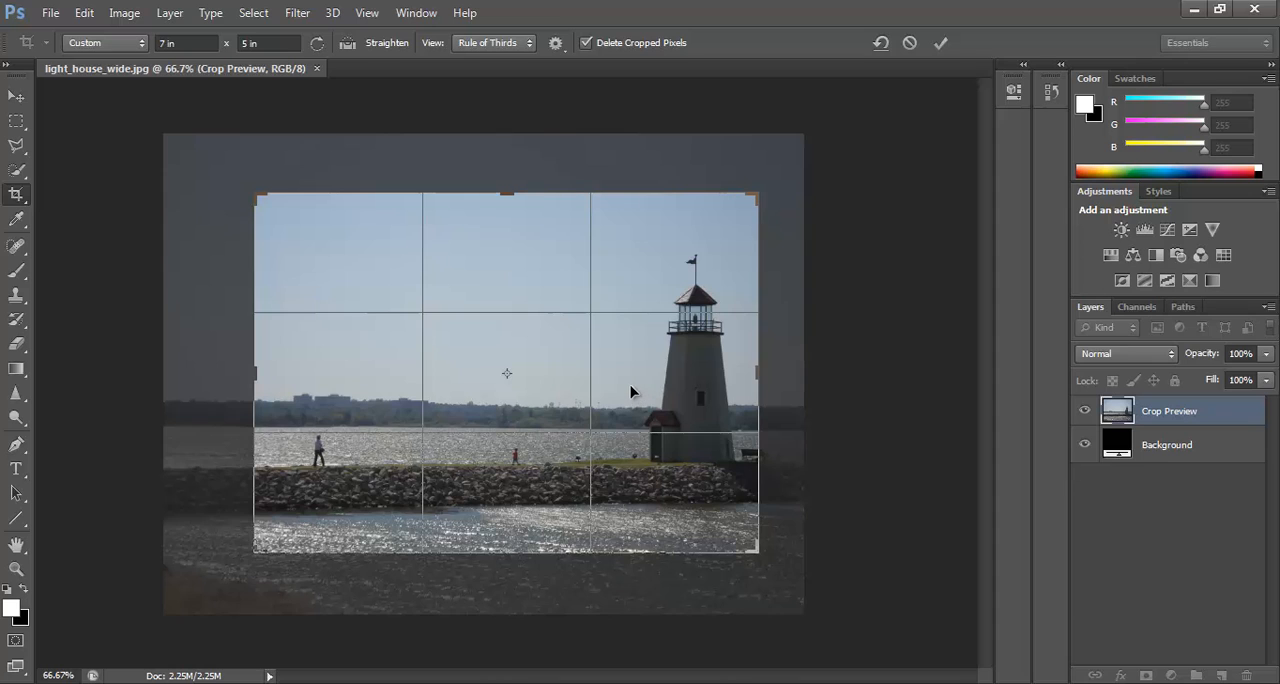
left_click_drag(632, 394, 608, 364)
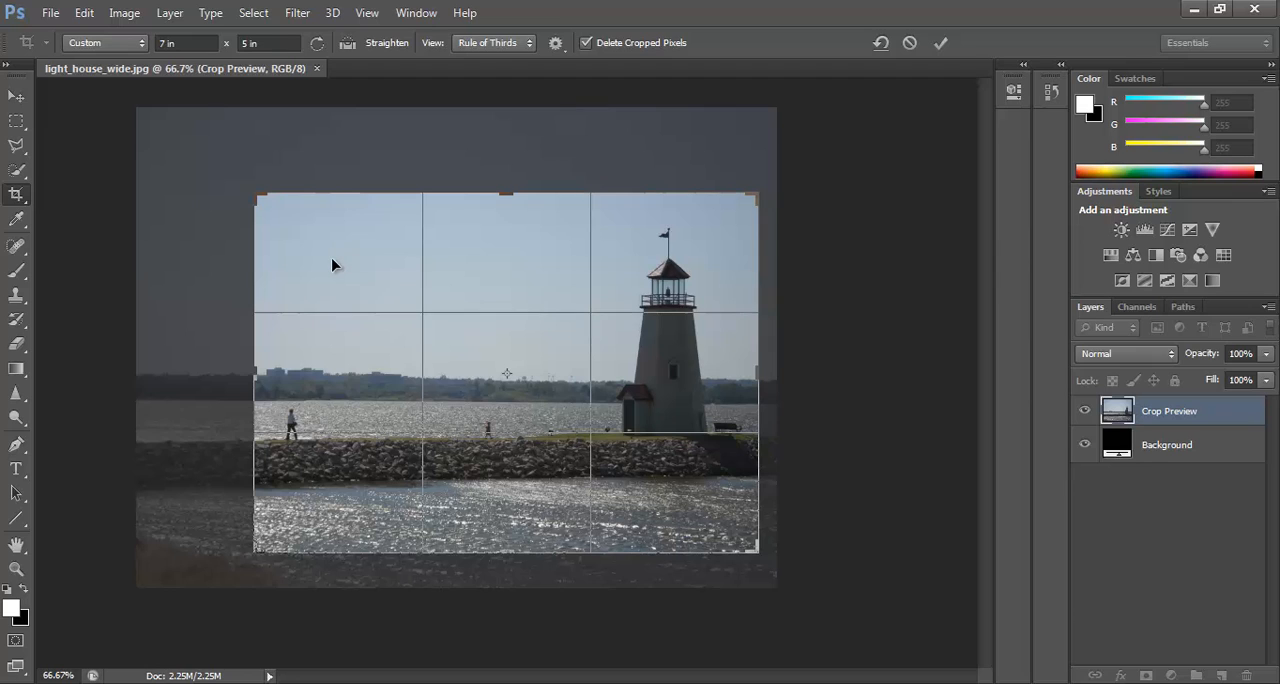
key("Return")
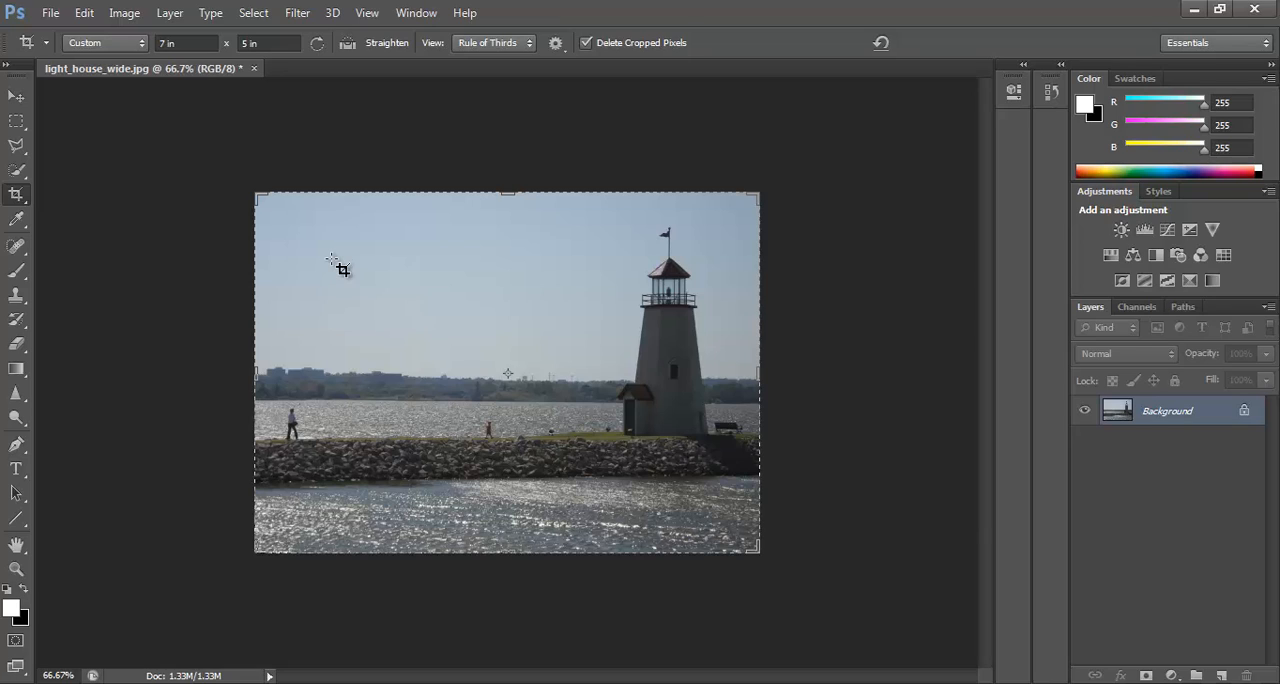
key("ctrl+z")
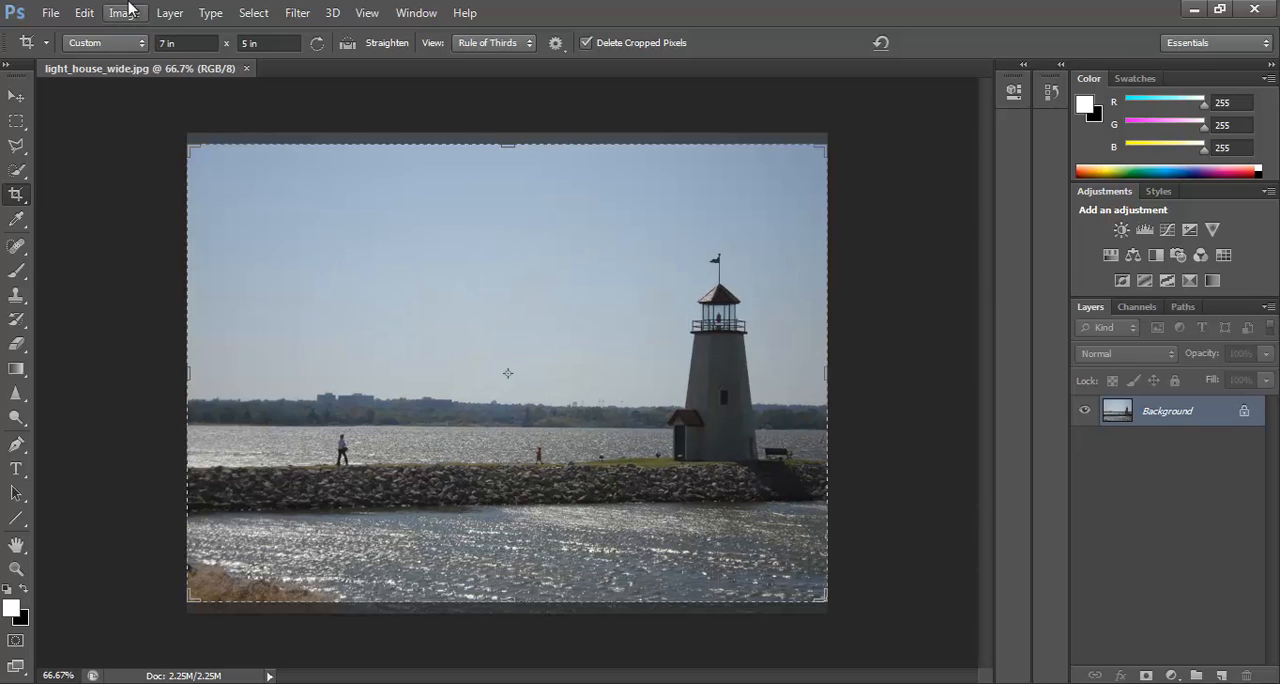
left_click(84, 12)
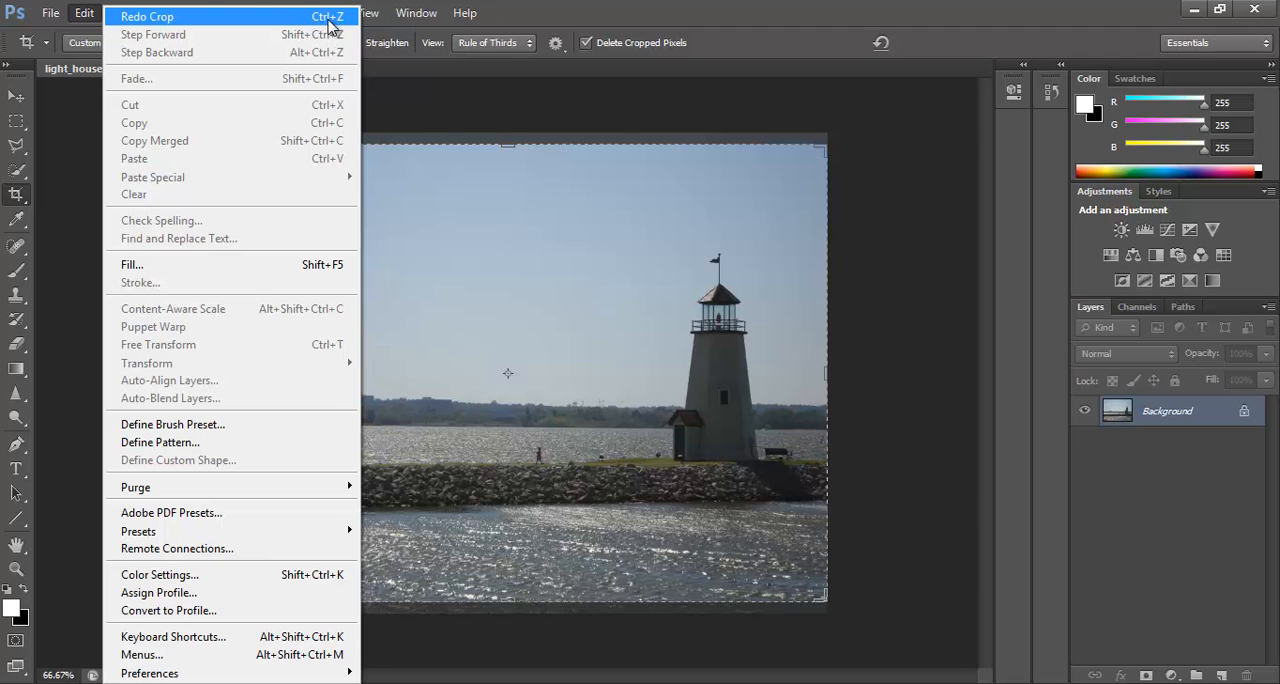
mouse_move(107, 14)
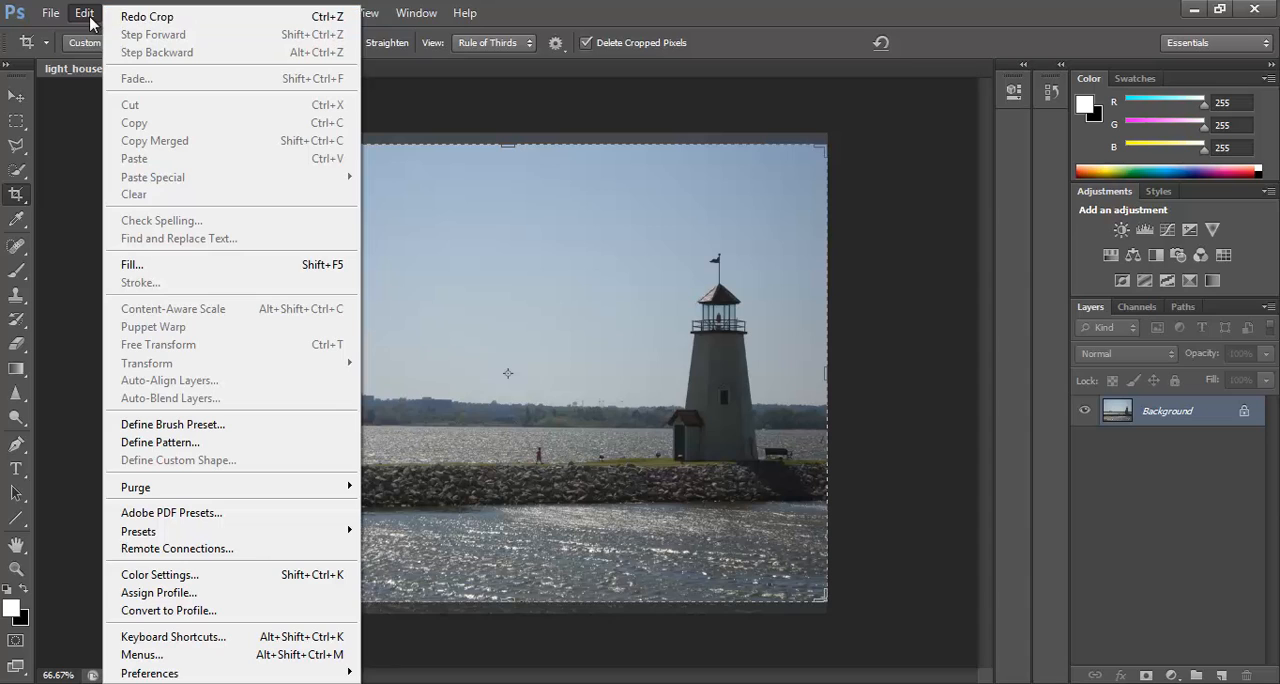
left_click(85, 16)
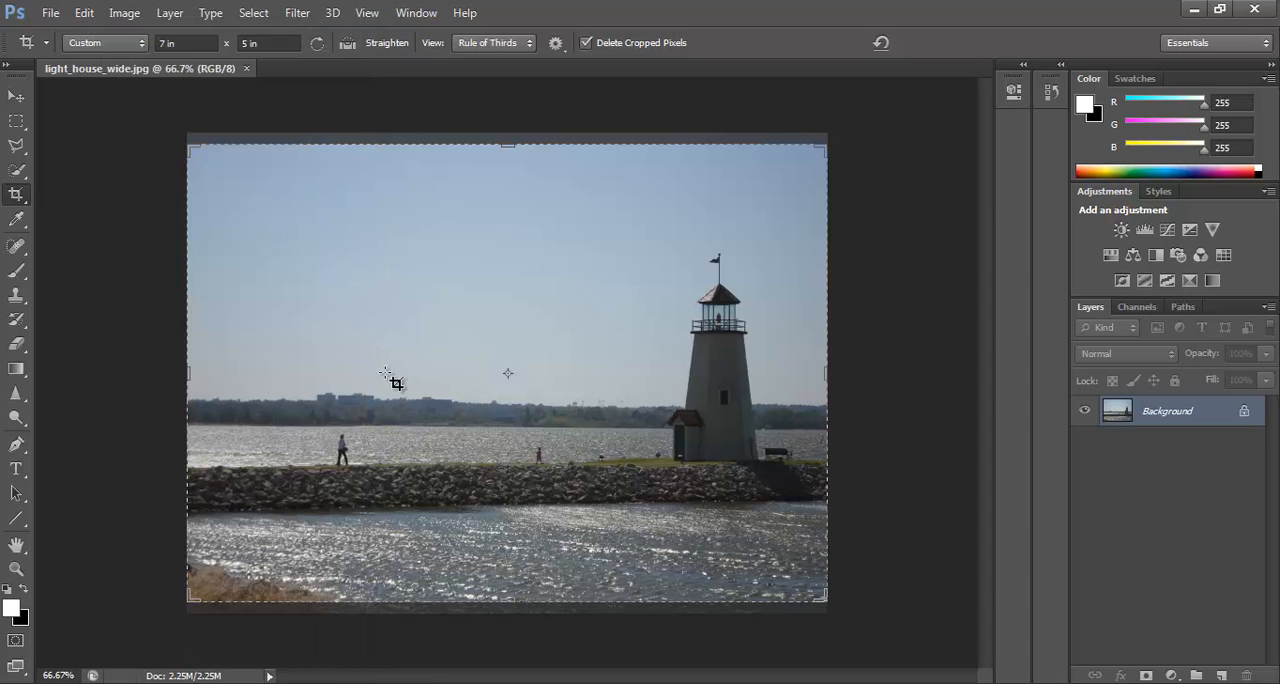
Try a 7 by 5 in crop frame over the breakwater and distant shoreline, and cancel it.
left_click_drag(297, 277, 700, 515)
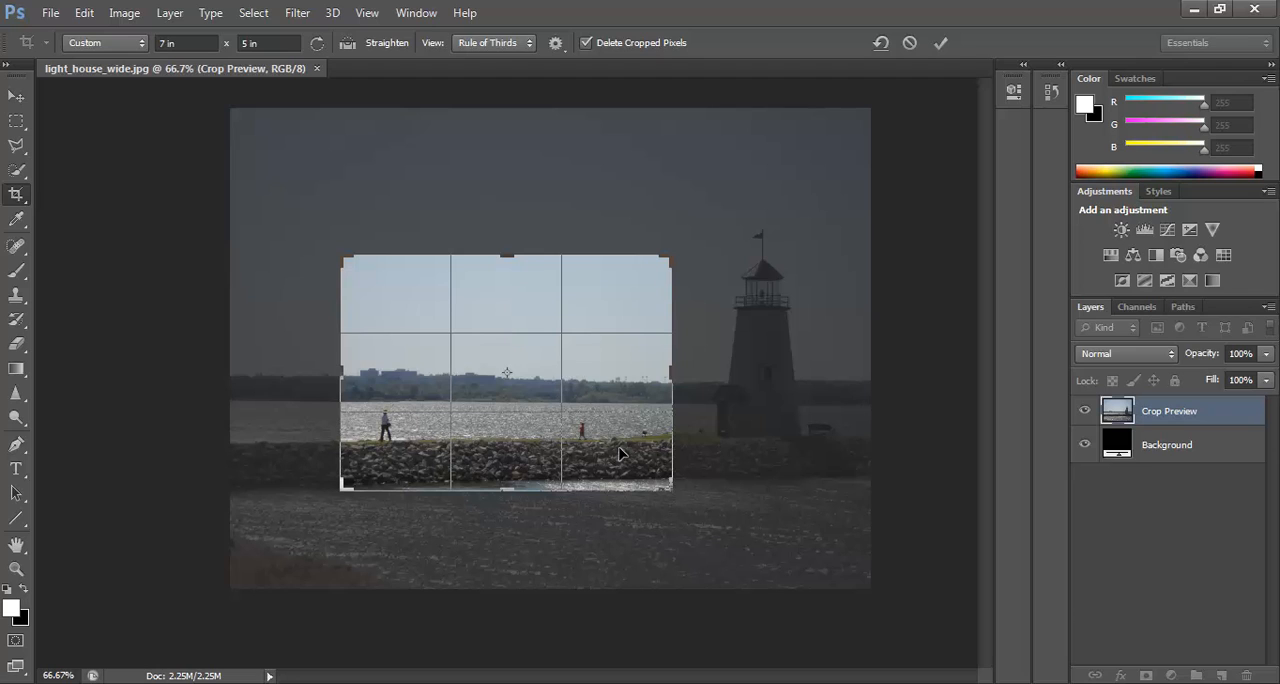
key("Escape")
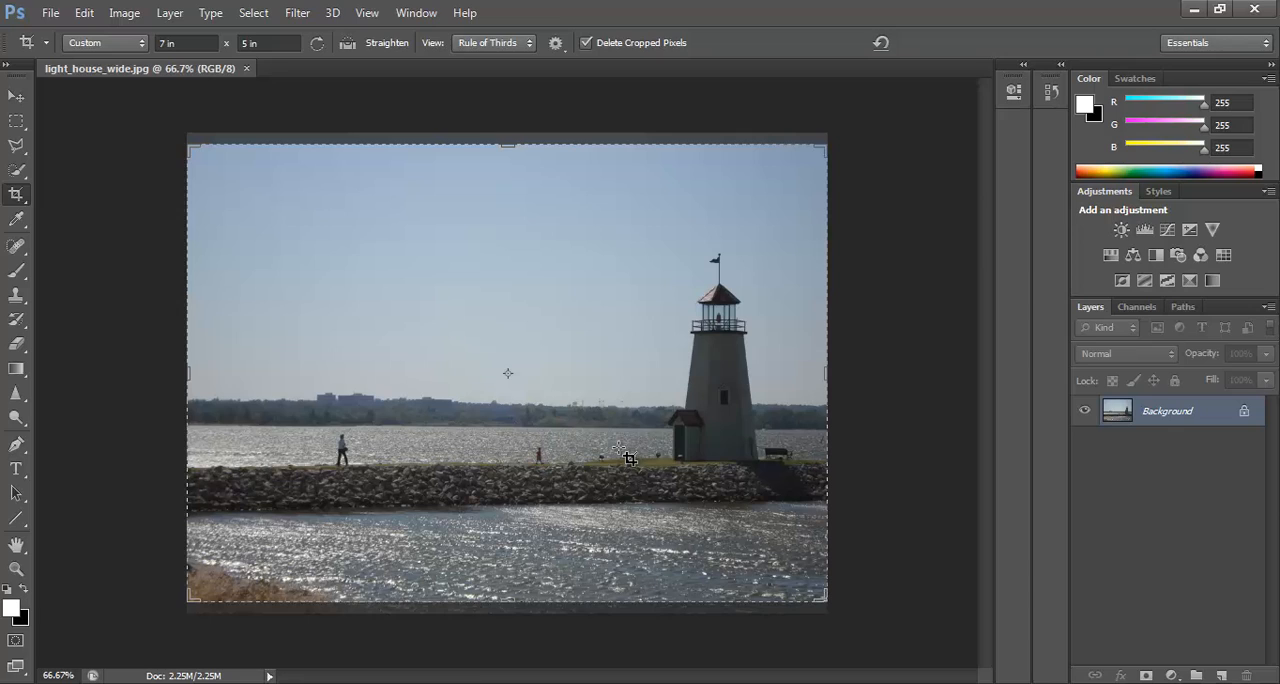
Clear the crop's width and height proportions, and switch to the Move tool without cropping the image.
left_click(180, 43)
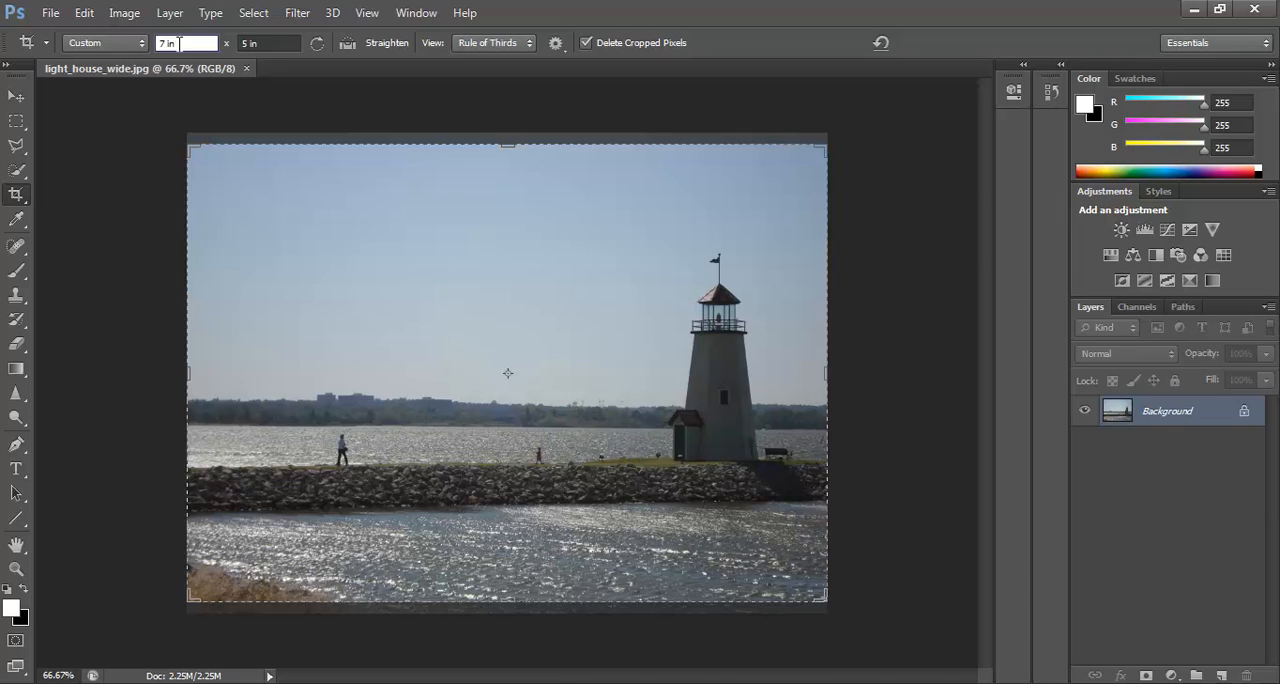
key("BackSpace")
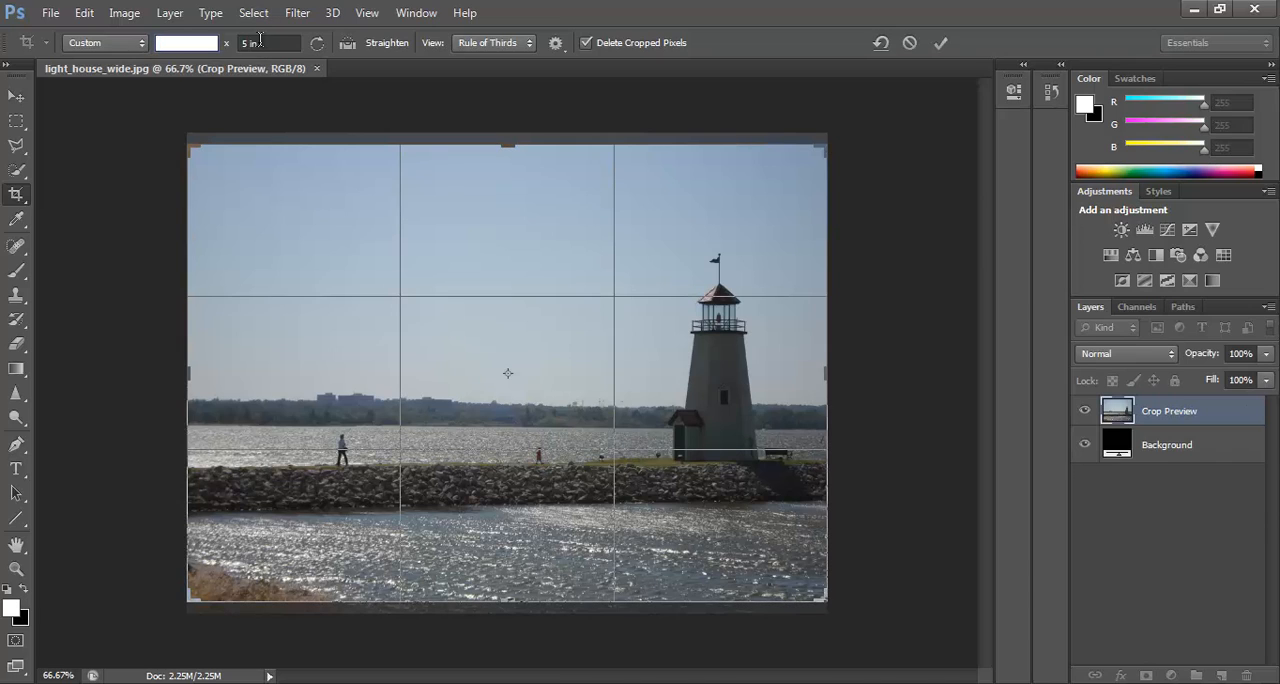
left_click(239, 46)
key("BackSpace")
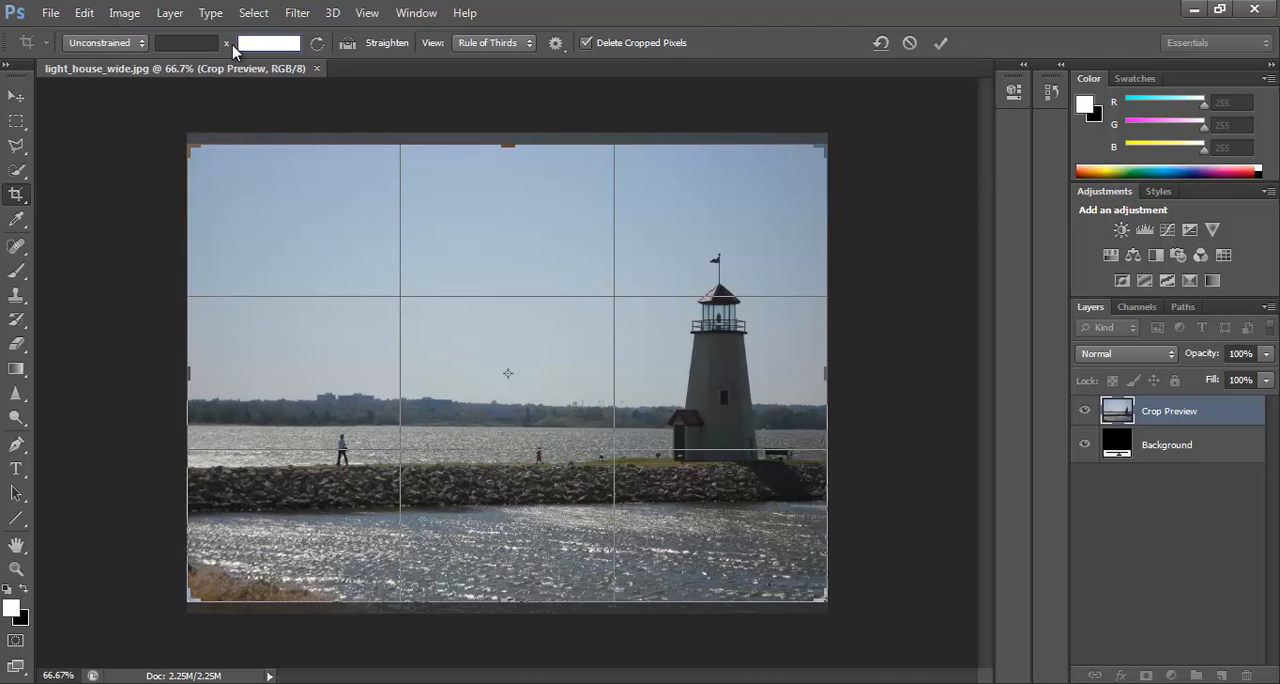
left_click(218, 126)
left_click(16, 95)
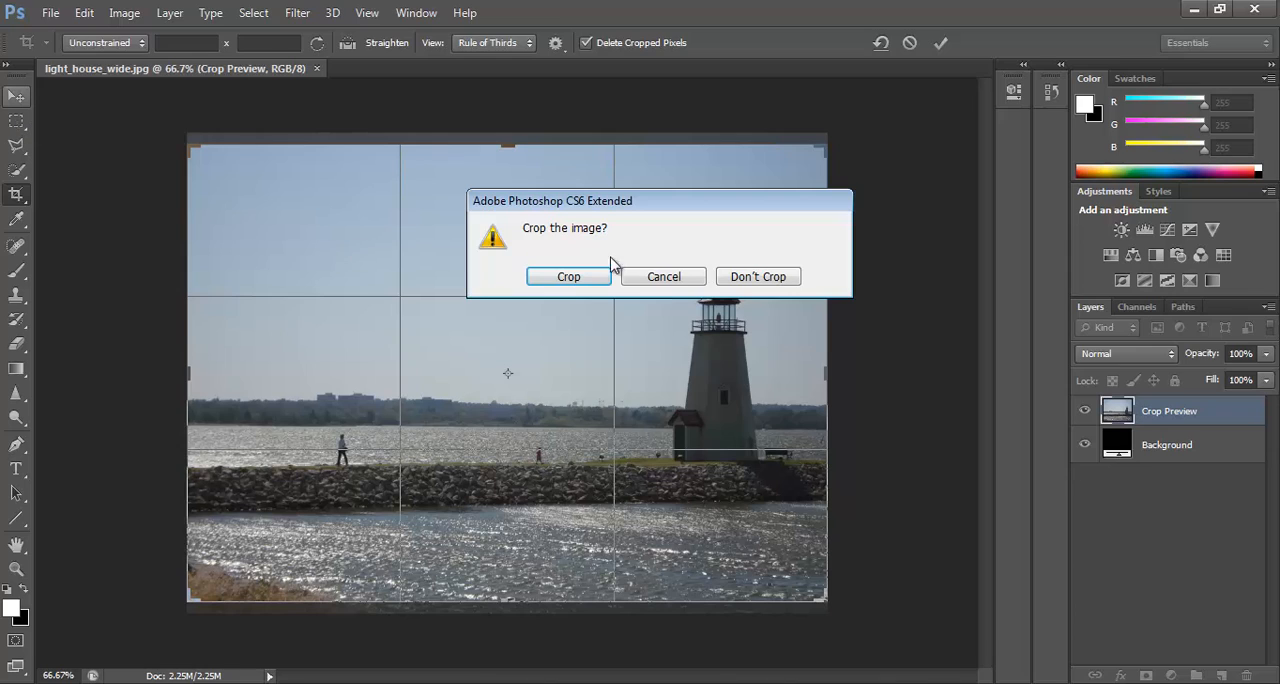
left_click(742, 285)
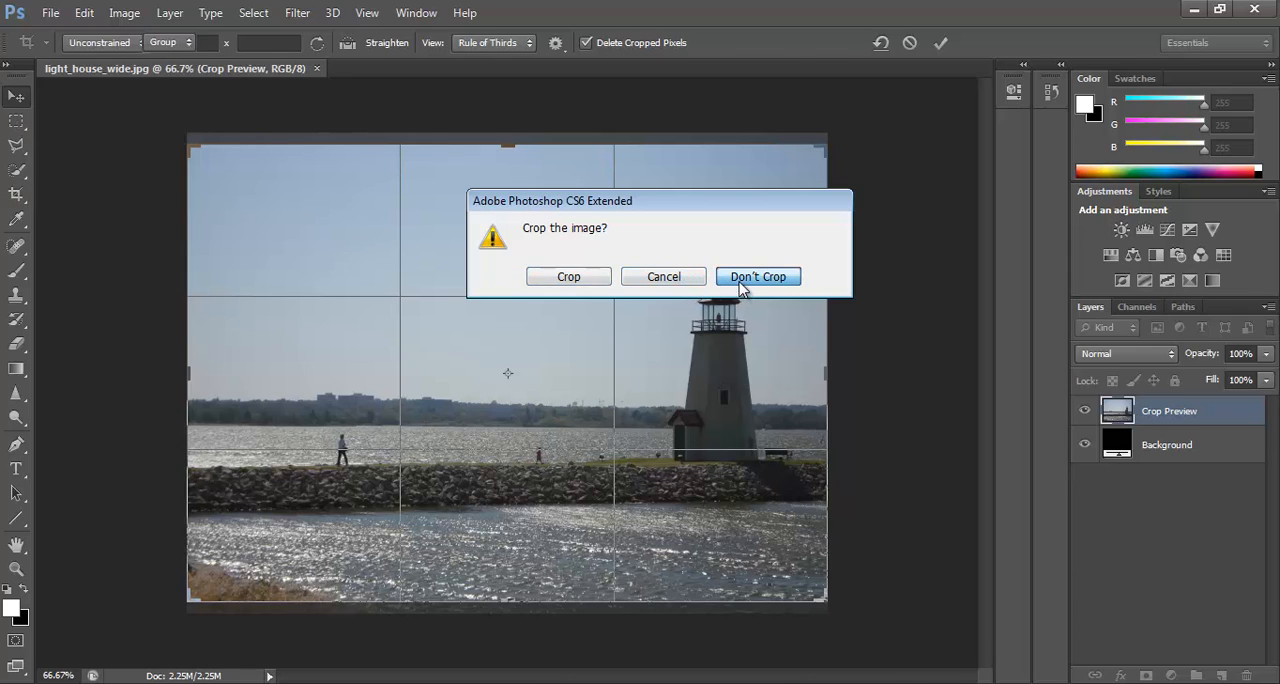
Crop the photo with a roughly square unconstrained frame, repositioning the image so the whole lighthouse falls inside it.
left_click(16, 195)
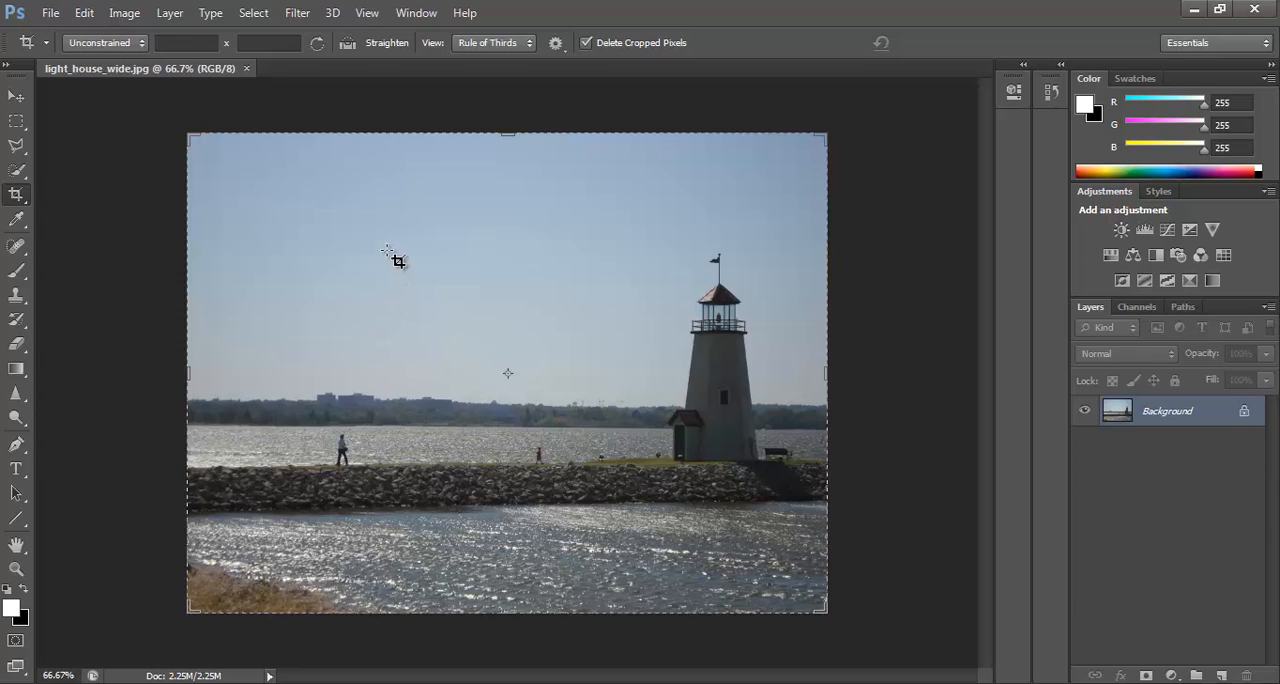
left_click_drag(377, 223, 762, 558)
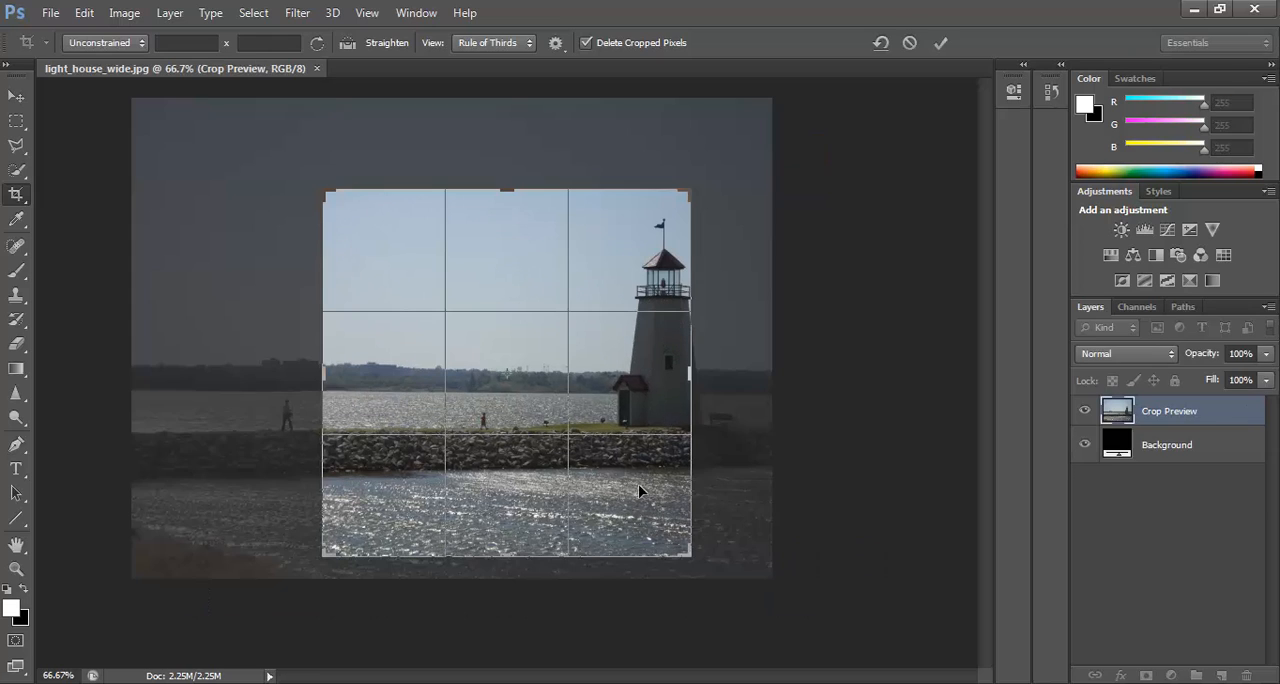
left_click_drag(640, 491, 585, 513)
key("Return")
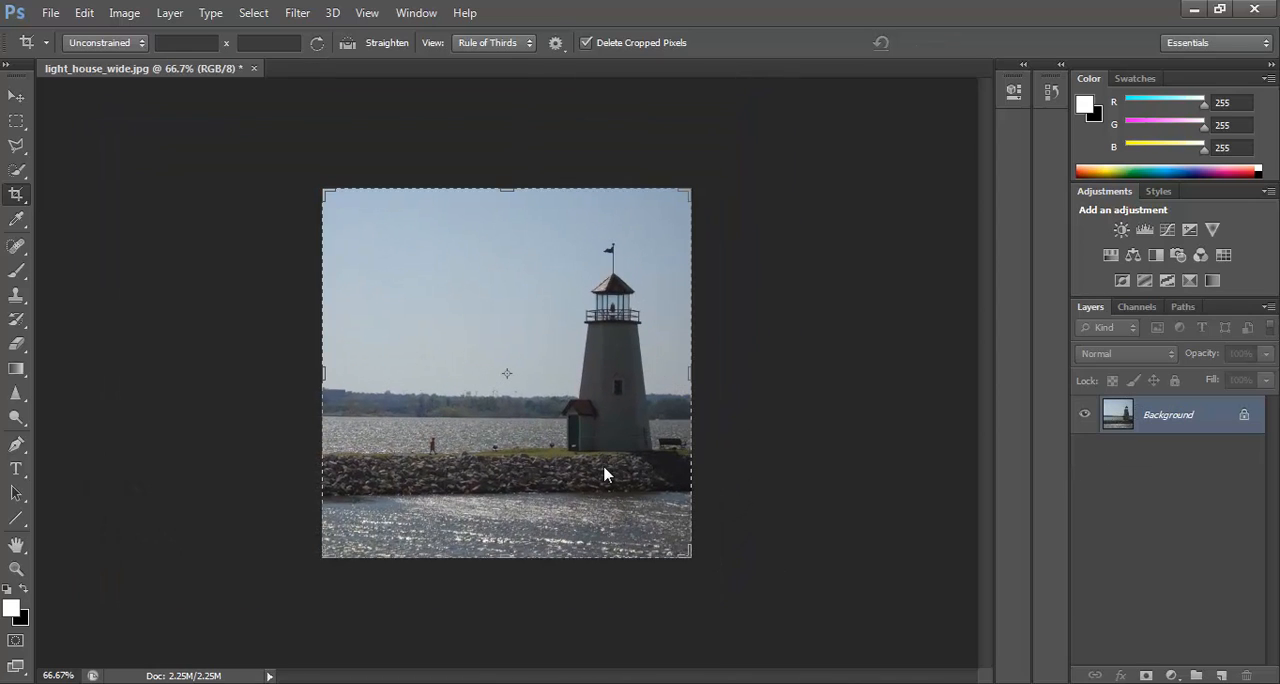